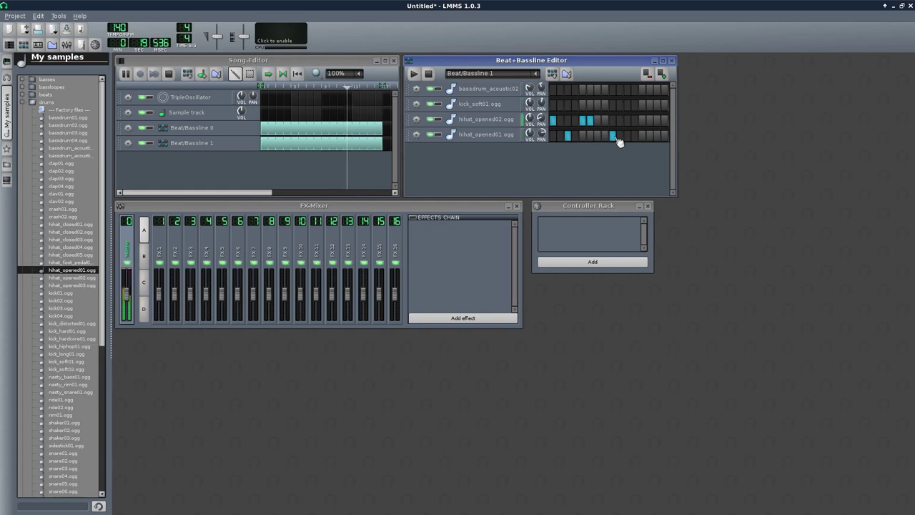
Add a hit on step 13 of the hihat_opened02.ogg pattern in Beat/Bassline 1
click(642, 121)
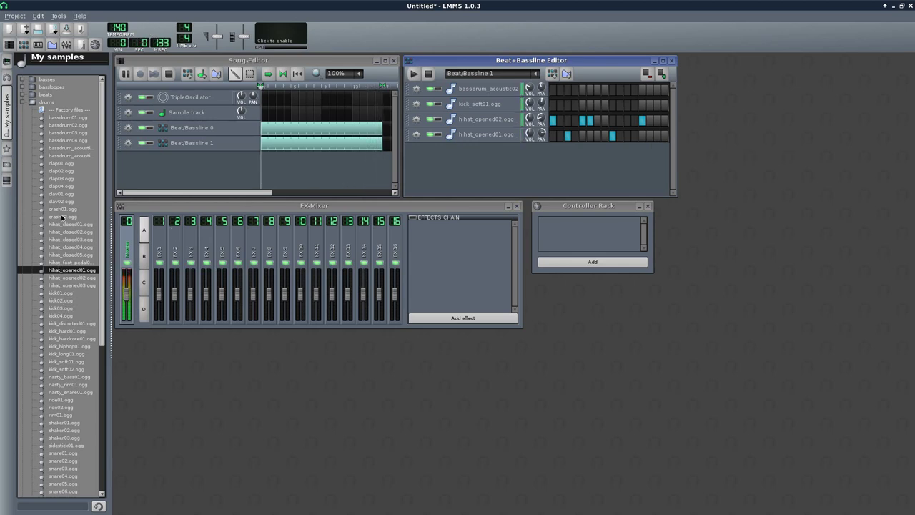
Add the clav01.ogg drum sample as an instrument and lay a new Beat/Bassline 2 block across the same length as the blocks above
click(62, 193)
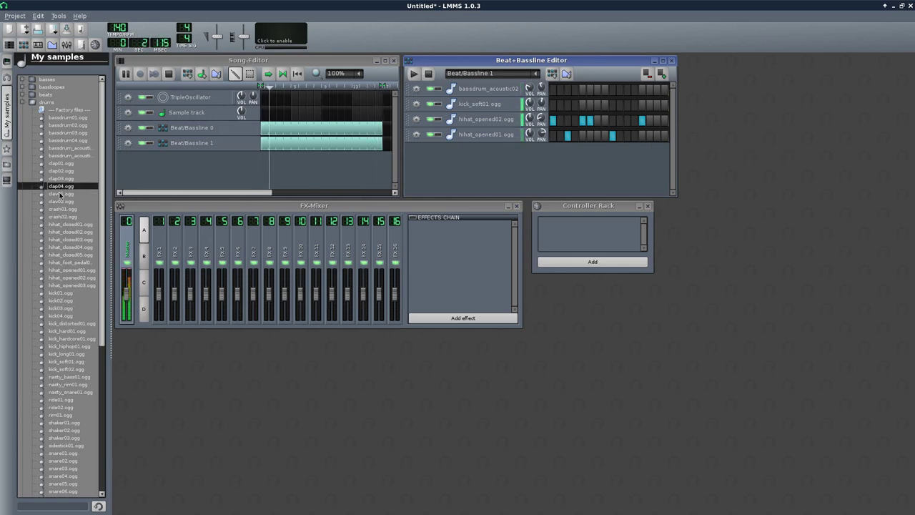
drag(575, 172, 572, 168)
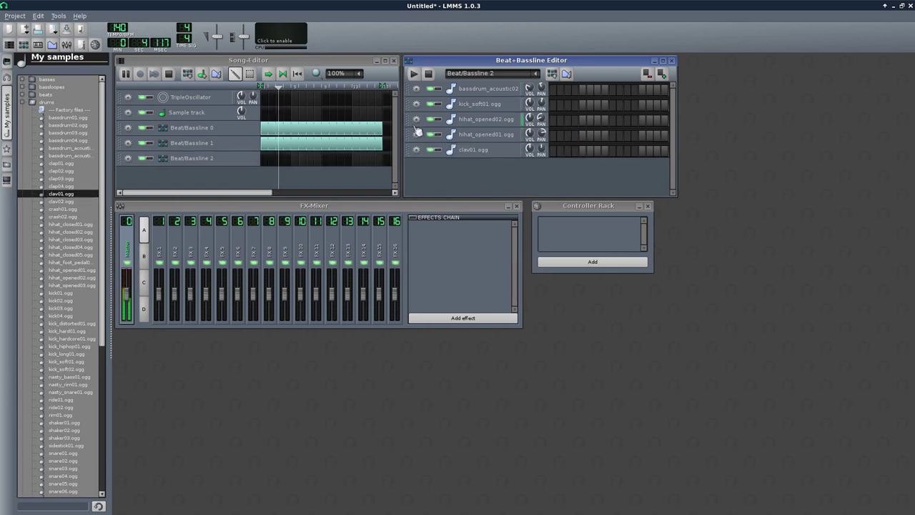
drag(269, 163, 383, 163)
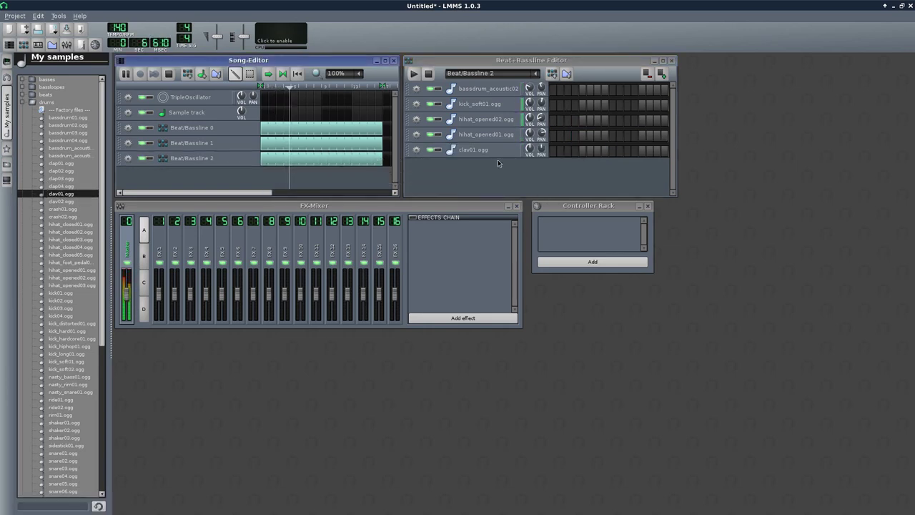
Fill all 16 steps of the clav01.ogg pattern in Beat/Bassline 2
click(555, 151)
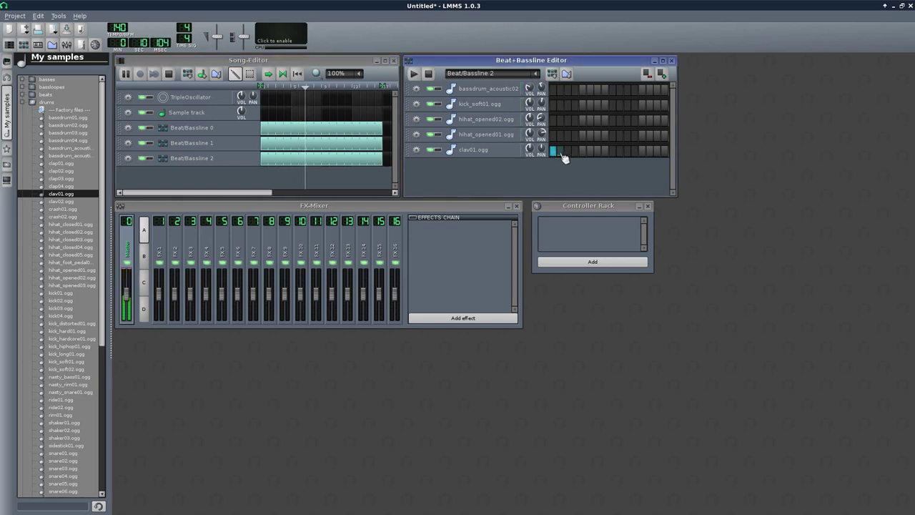
click(562, 151)
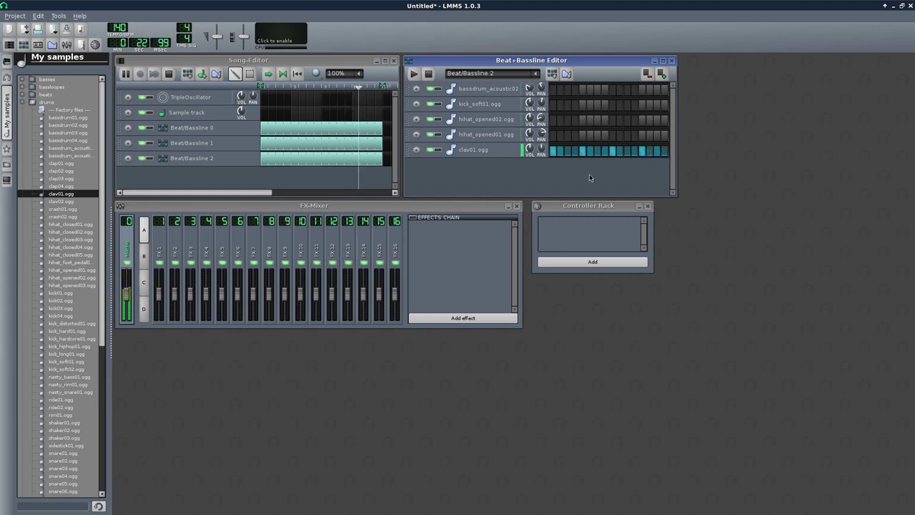
Create Beat/Bassline 3, enlarge the Song-Editor and add the shaker01.ogg drum sample as a new instrument
click(553, 73)
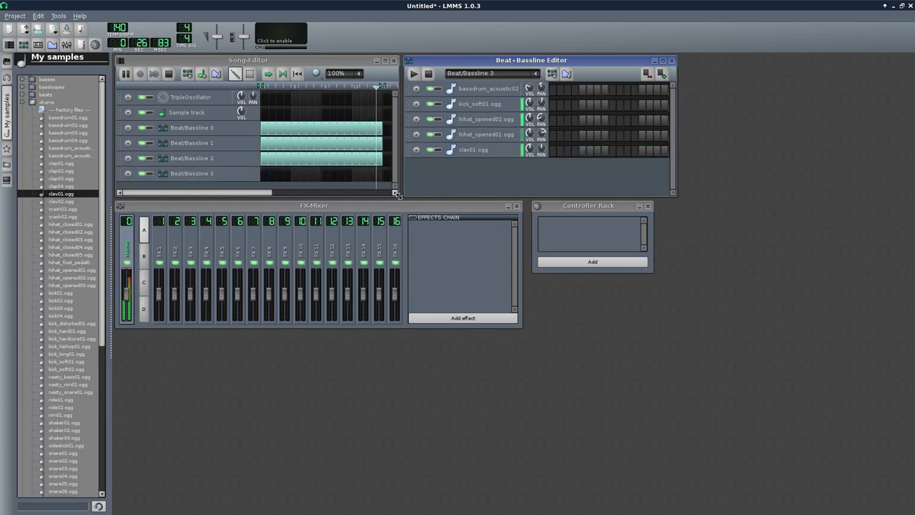
drag(397, 194, 407, 240)
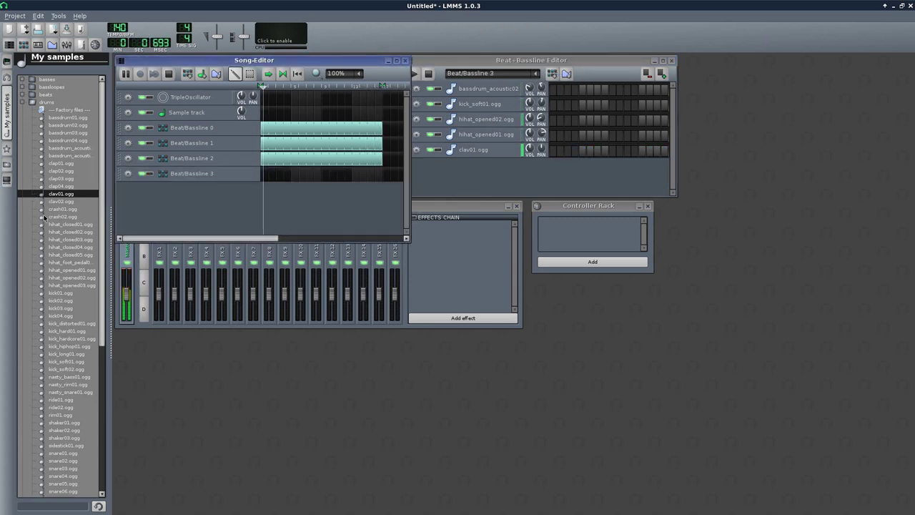
scroll(64, 375, down, 1)
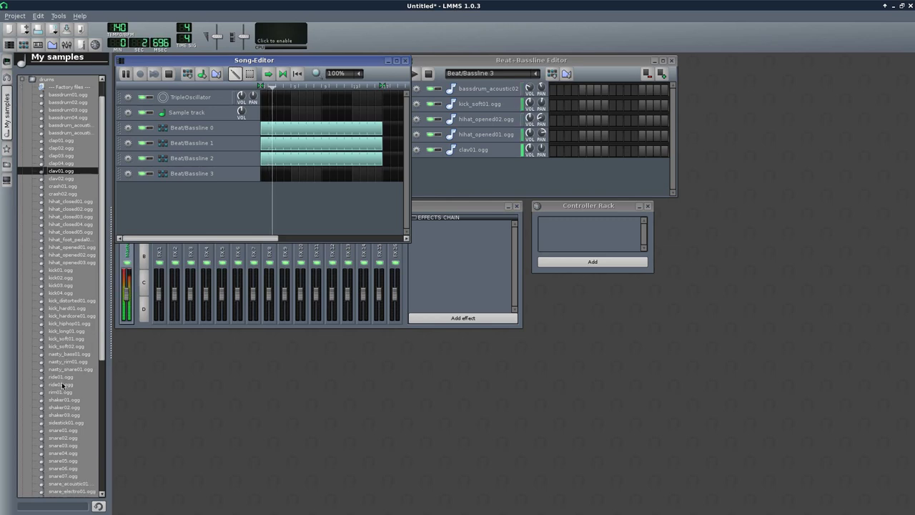
click(62, 399)
drag(310, 340, 527, 180)
Program shaker01.ogg hits on steps 1, 5, 6, 9, 13 and 14, and extend a Beat/Bassline 3 block to match the others
click(554, 168)
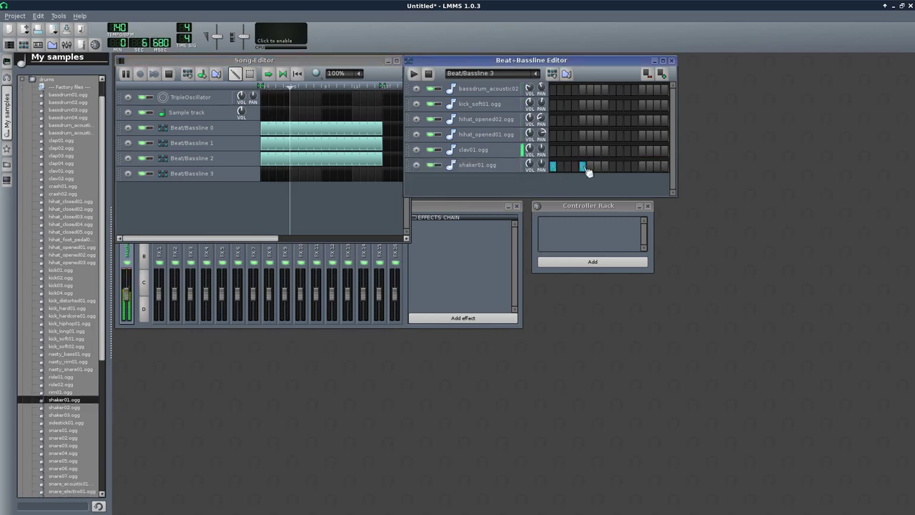
click(648, 169)
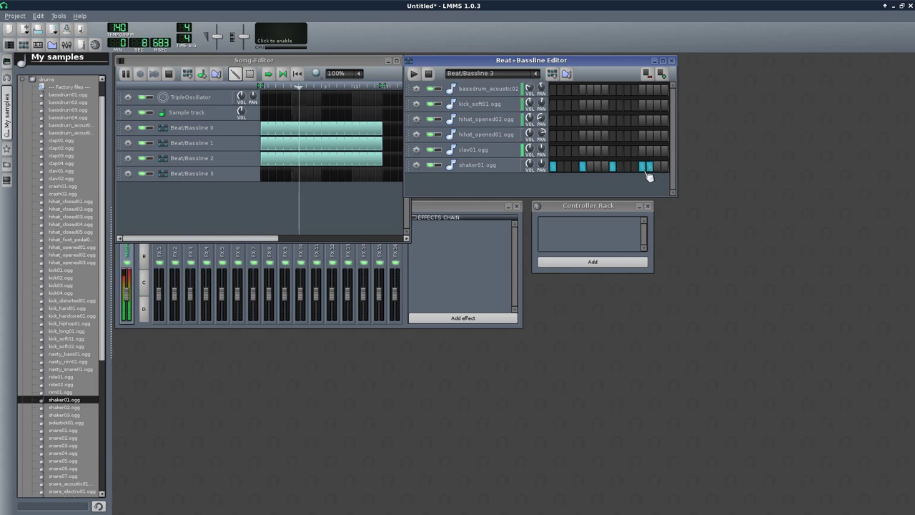
click(263, 177)
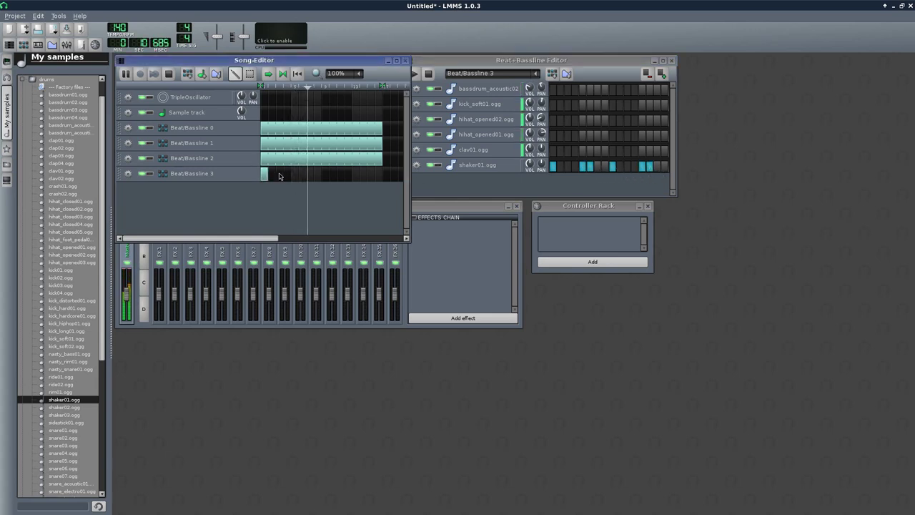
drag(266, 176, 385, 185)
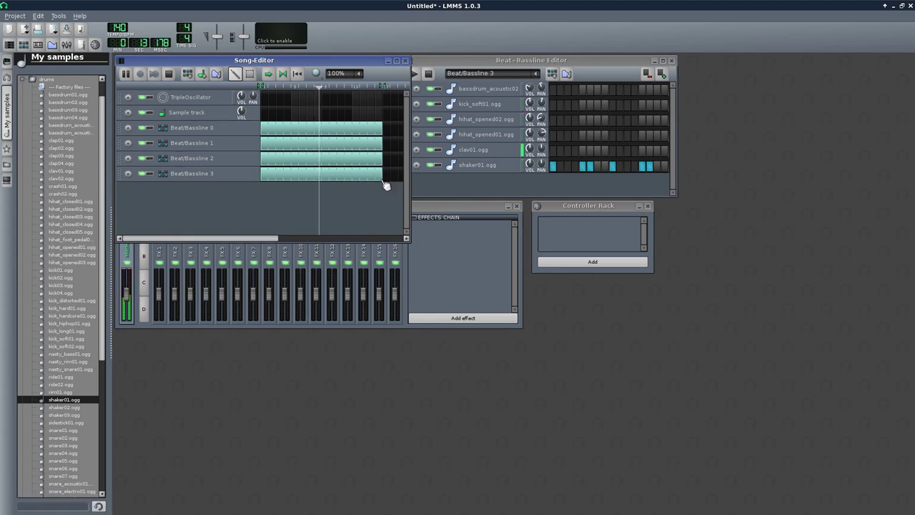
Pan clav01.ogg slightly to the left and shaker01.ogg slightly to the right
click(541, 148)
mouse_move(541, 164)
mouse_down()
mouse_move(541, 153)
mouse_move(541, 161)
mouse_up()
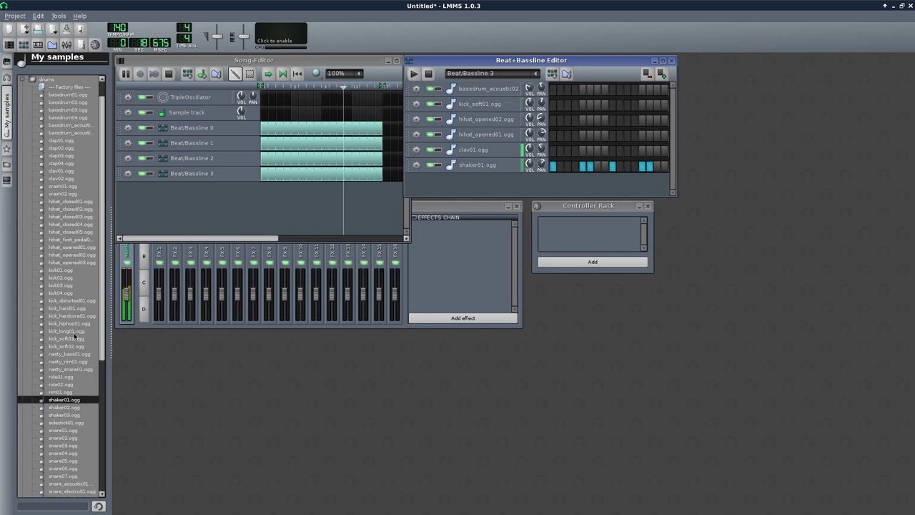
Add the 0010-Choir Pad6 preset from the ZynAddSubFX ChoirAndVoice presets to the Beat+Bassline Editor
click(7, 155)
click(23, 133)
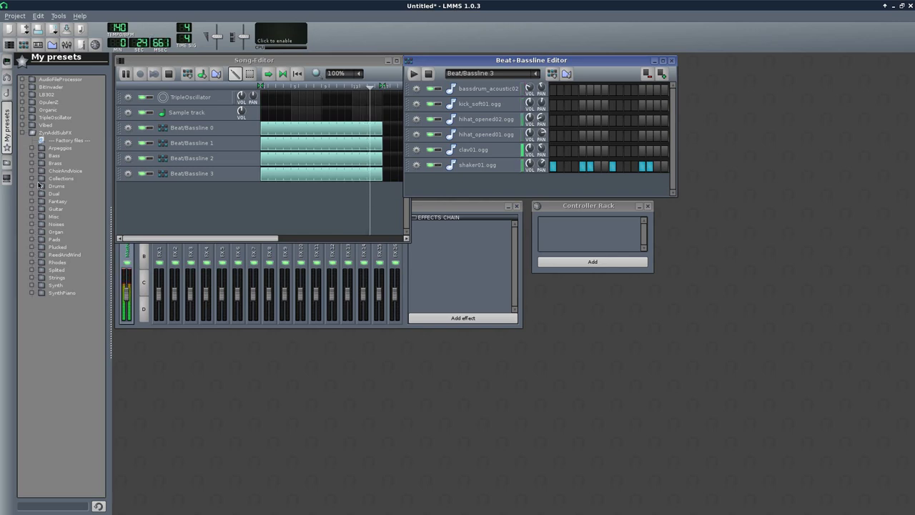
click(31, 171)
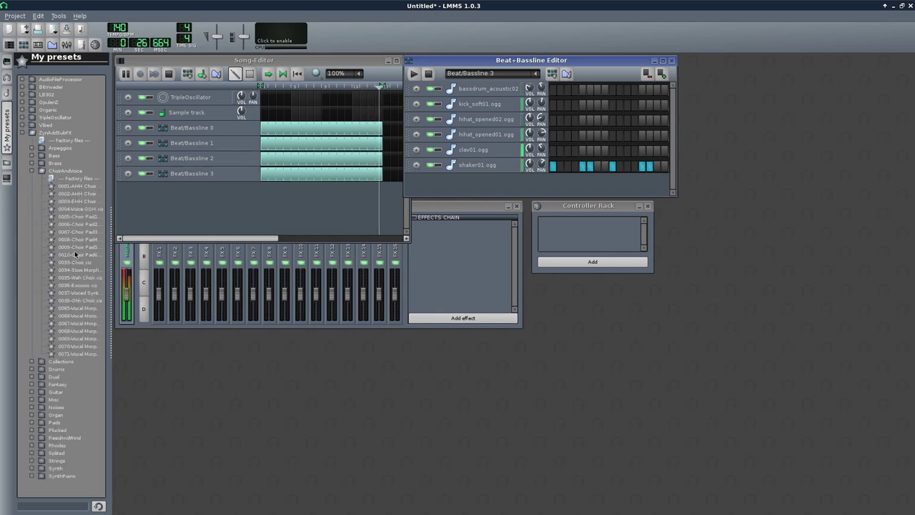
drag(74, 253, 480, 185)
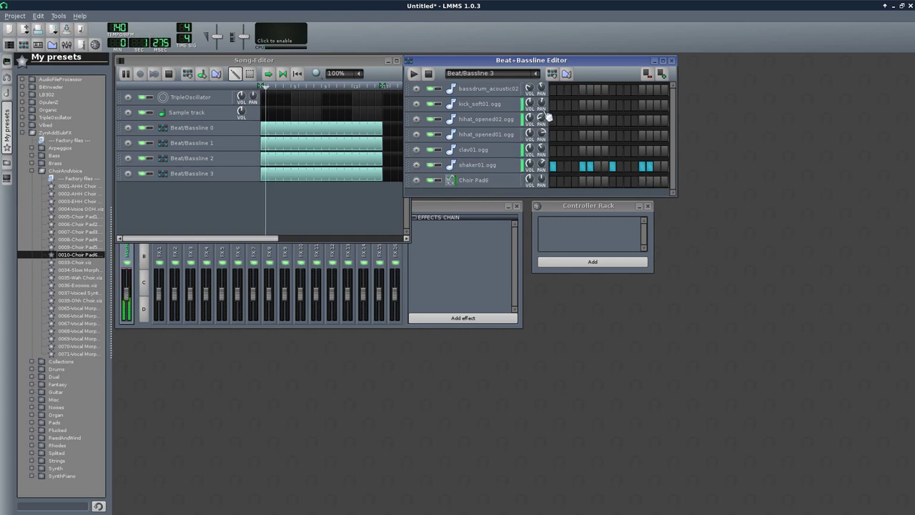
Create Beat/Bassline 4 and extend its block in the song to the same length as the blocks above
click(552, 73)
click(264, 189)
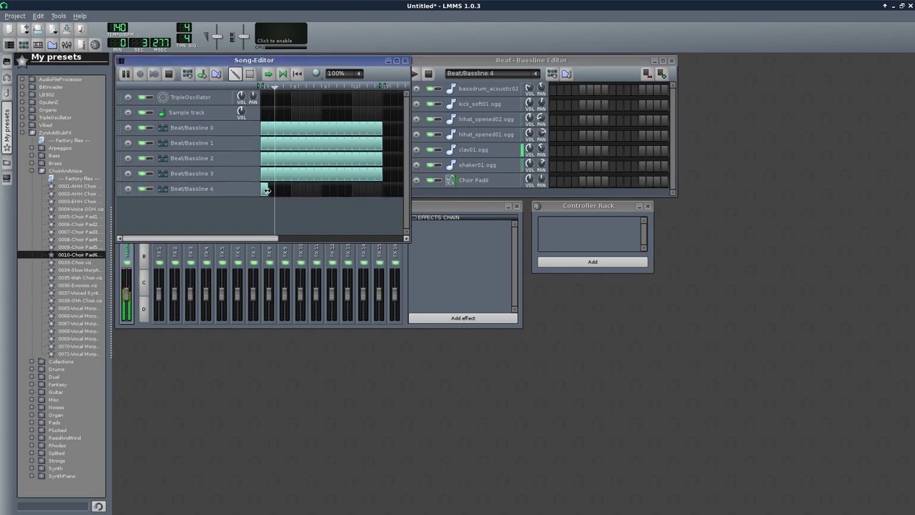
drag(266, 190, 383, 190)
Place a Choir Pad6 note on step 1 of Beat/Bassline 4 and make the Beat+Bassline Editor taller
click(551, 183)
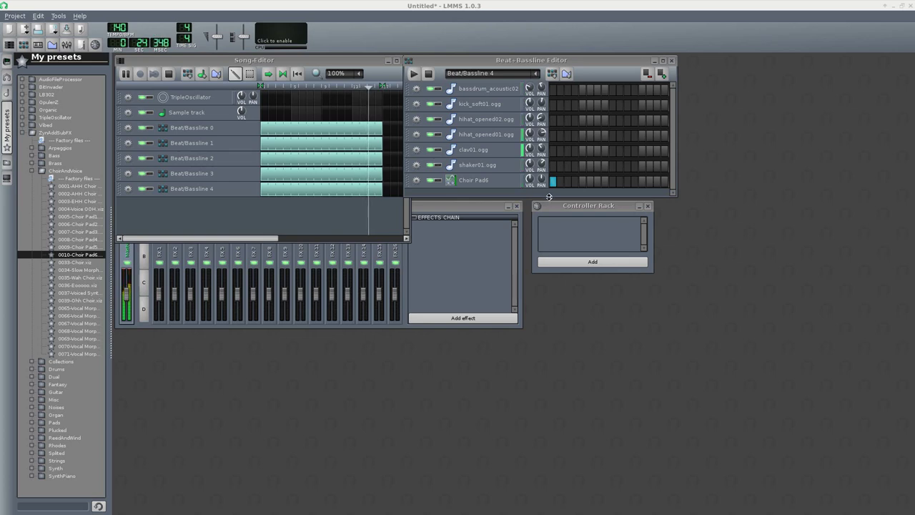
drag(550, 198, 550, 243)
Create Beat/Bassline 5 and stretch its block in the song to match the length of the other patterns
click(552, 73)
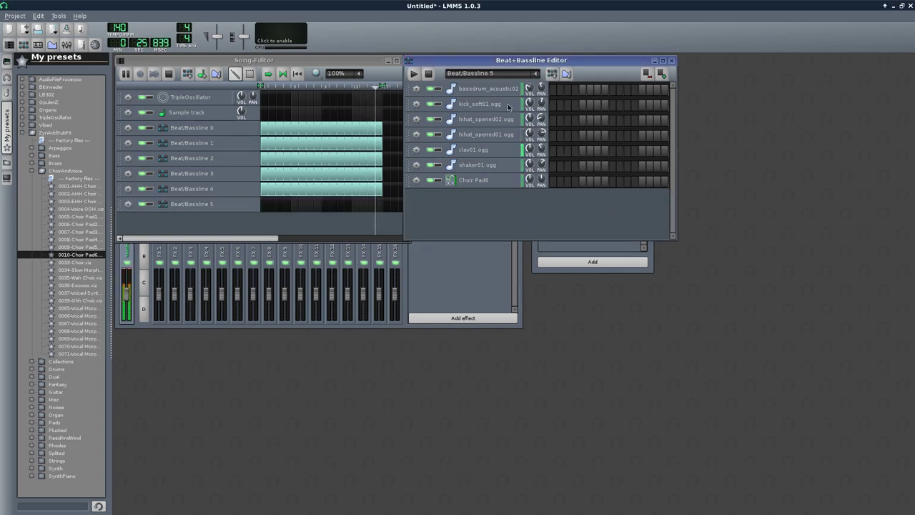
click(266, 206)
drag(272, 206, 390, 209)
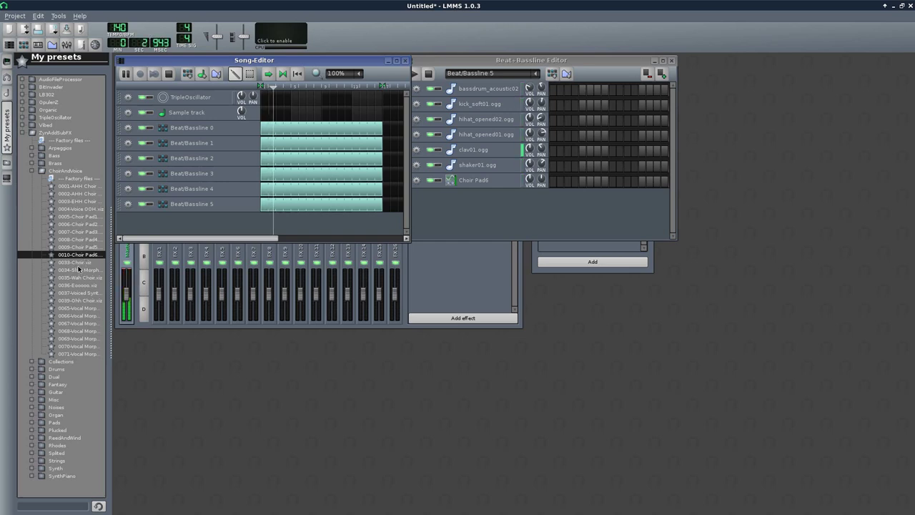
Add the 0033-Choir preset as an instrument and place its note on step 1 of Beat/Bassline 5
drag(75, 262, 462, 230)
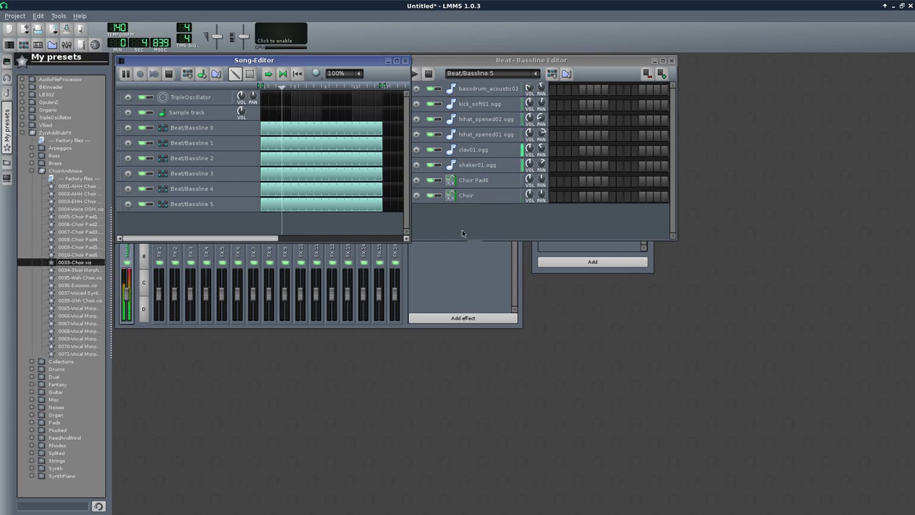
click(556, 199)
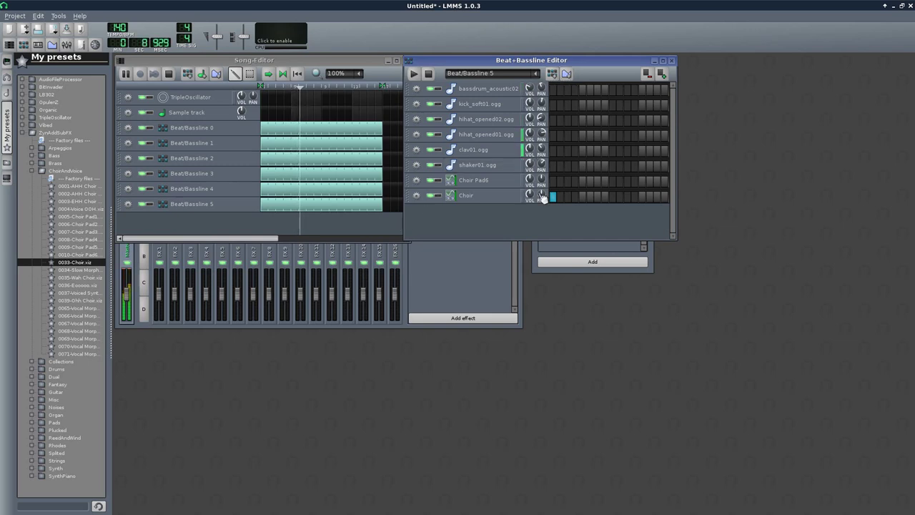
Add an LFO controller in the Controller Rack and sync its oscillator speed to a 16th note
click(95, 45)
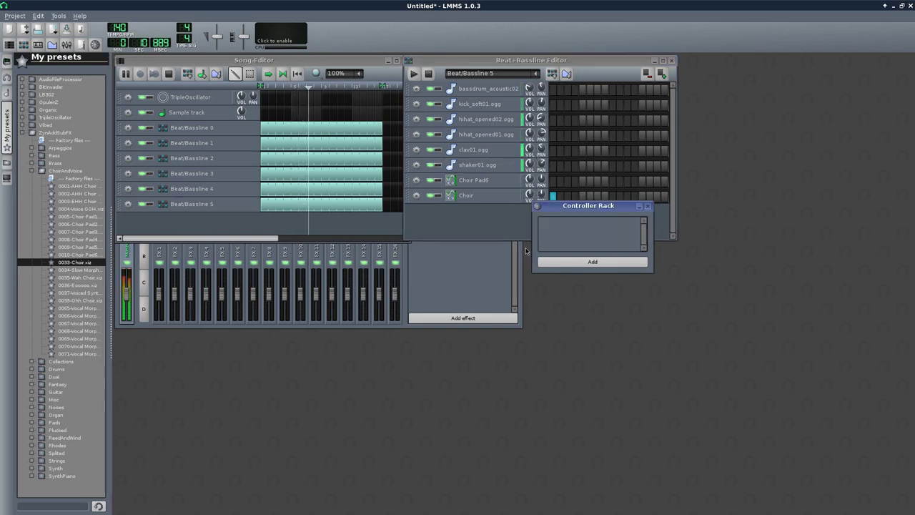
drag(562, 210, 266, 313)
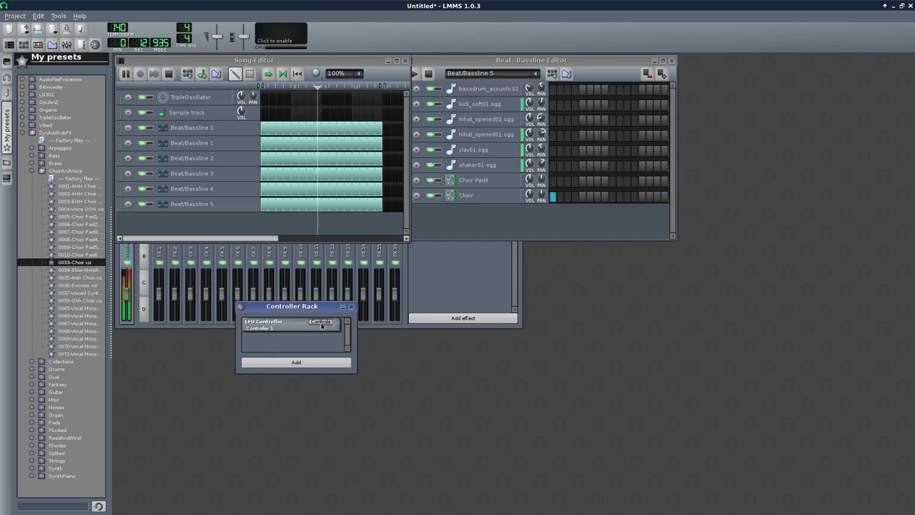
click(320, 321)
right_click(735, 87)
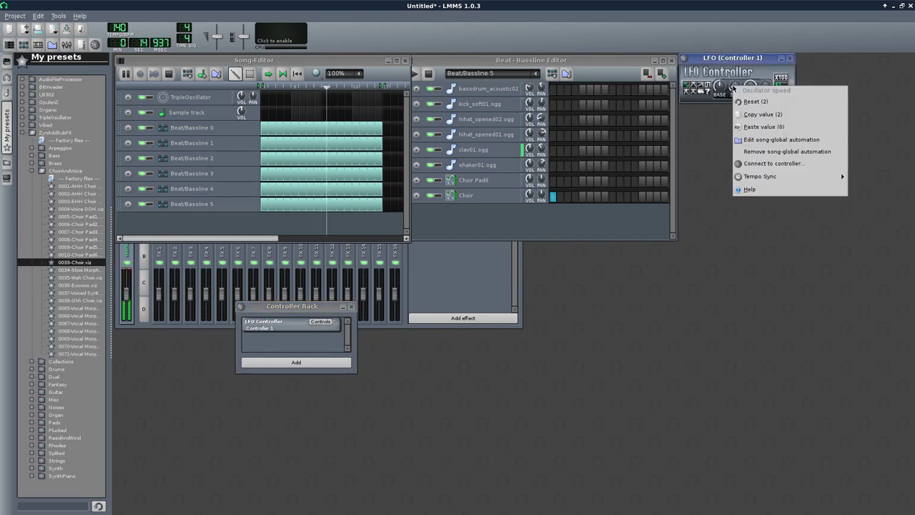
mouse_move(822, 176)
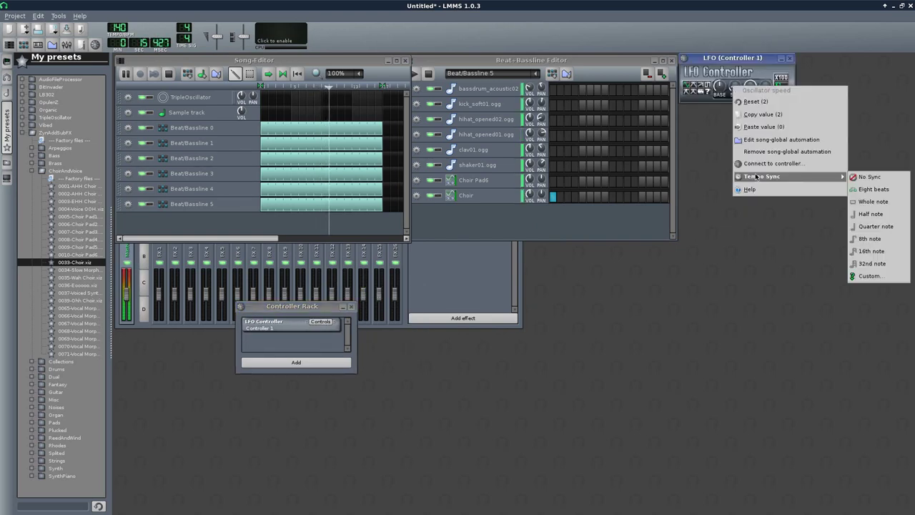
click(875, 252)
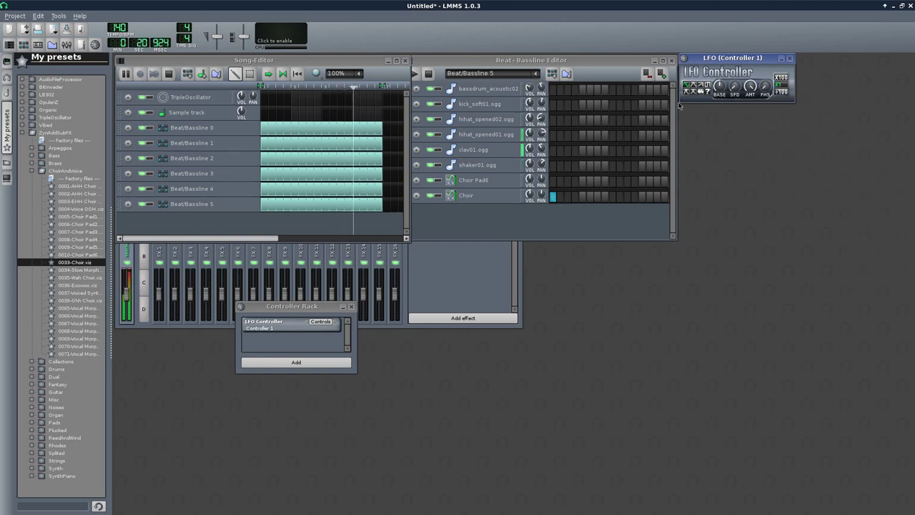
Connect the Choir track's volume to the user controller Controller 1
right_click(533, 197)
click(560, 266)
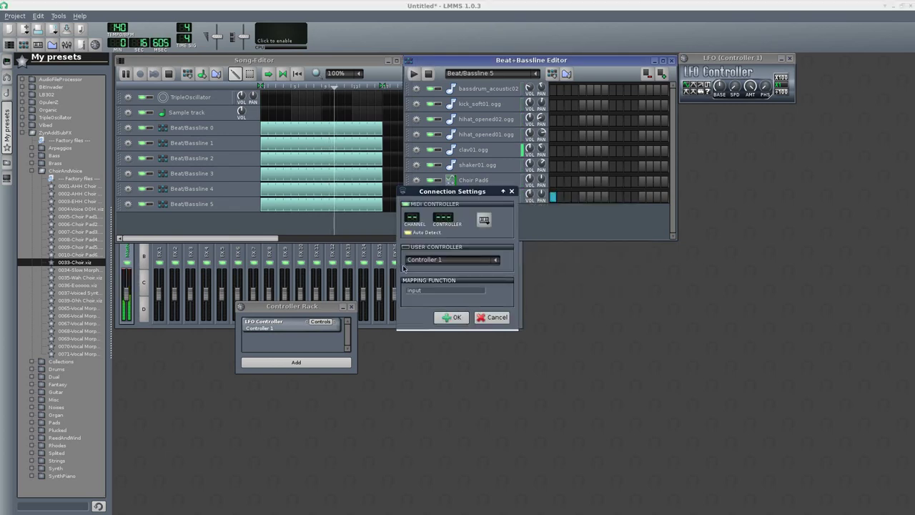
click(455, 316)
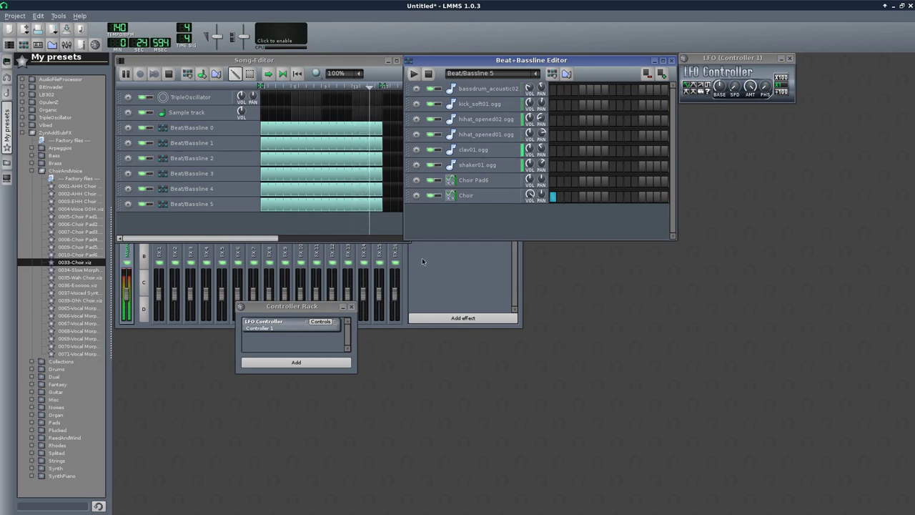
Enlarge the Song-Editor and add the 0039-Ohh Choir preset to the Beat+Bassline Editor
drag(407, 247, 425, 324)
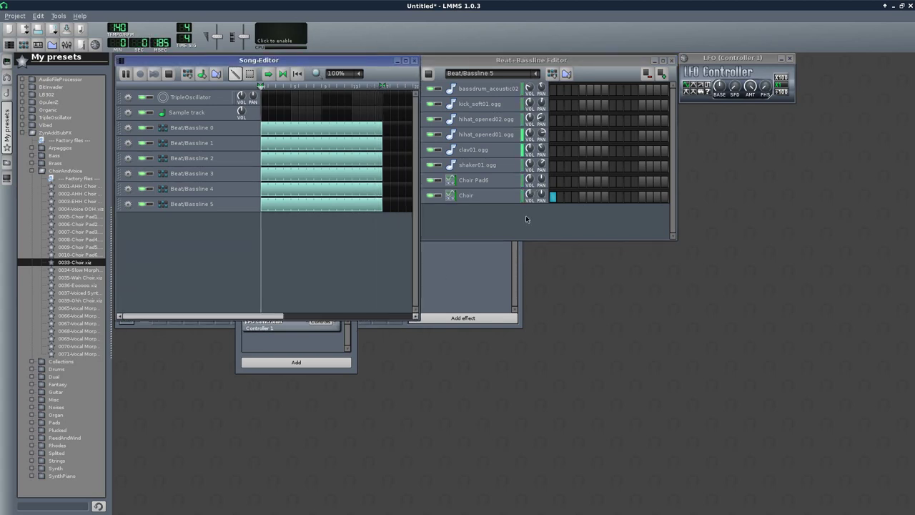
click(73, 300)
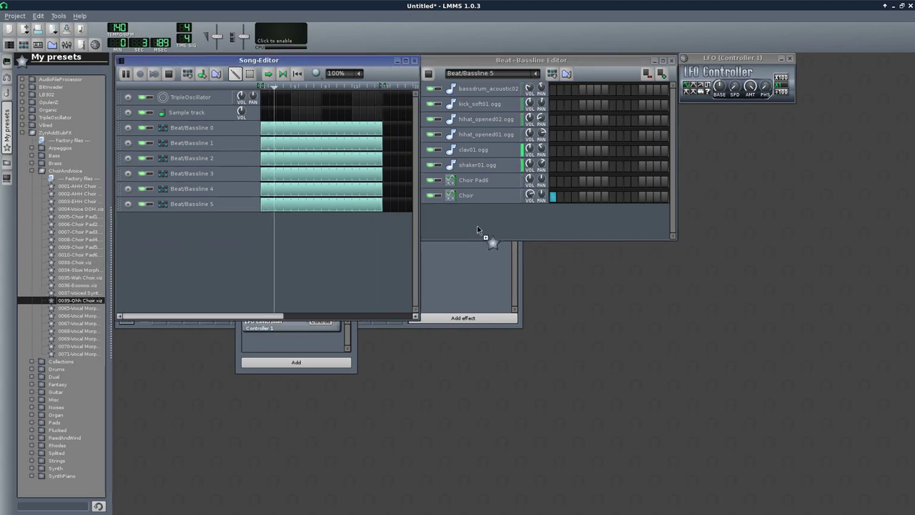
drag(478, 229, 490, 221)
Create Beat/Bassline 6 and extend its block in the song to line up with the end of the others
click(552, 73)
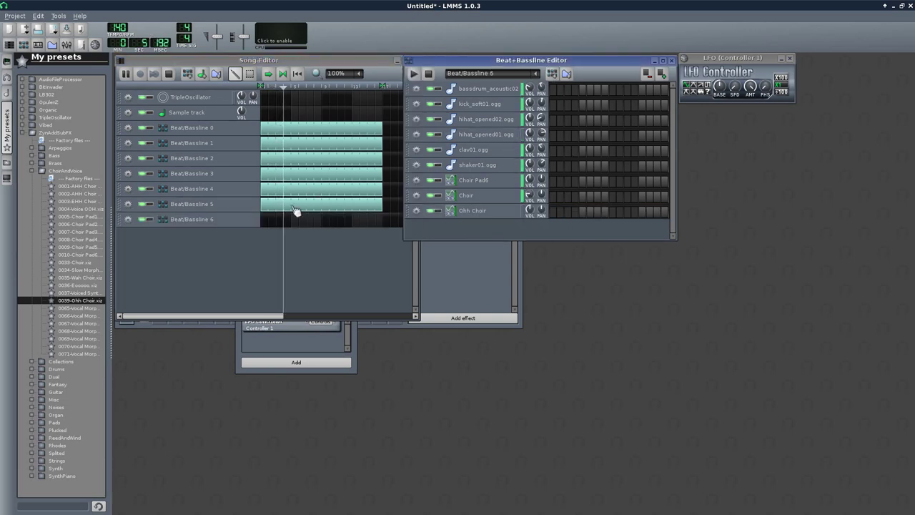
click(266, 218)
drag(268, 220, 382, 223)
Place Ohh Choir notes on steps 1 and 5 of Beat/Bassline 6
click(554, 212)
click(583, 213)
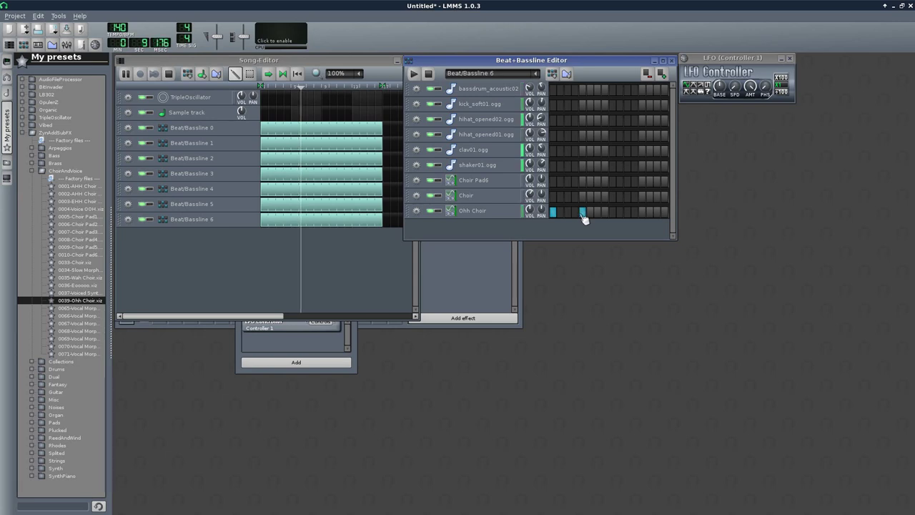
click(612, 213)
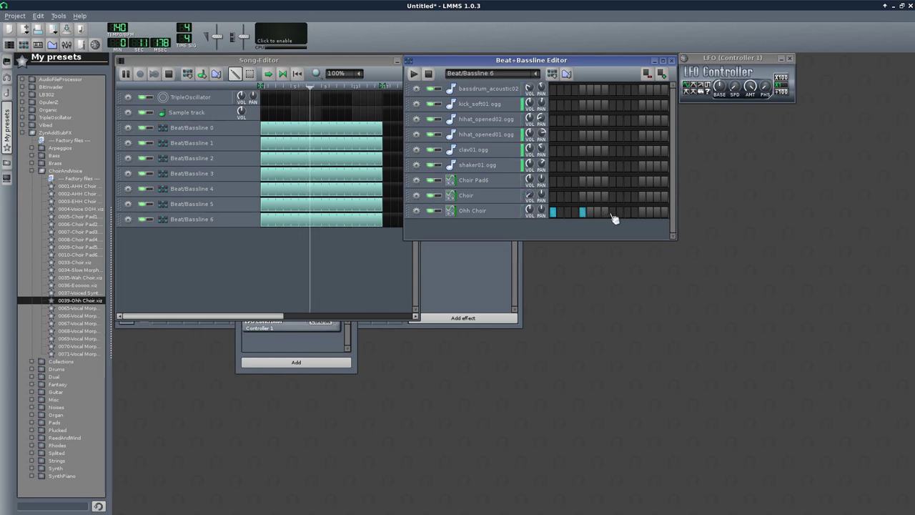
Complete the Ohh Choir pattern with notes on steps 9 and 13 and adjust the track's volume
click(642, 213)
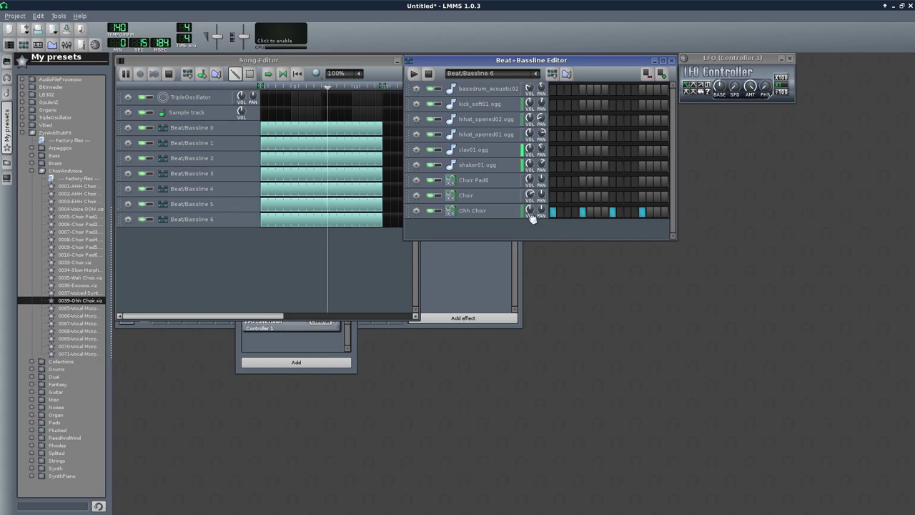
drag(529, 208, 529, 207)
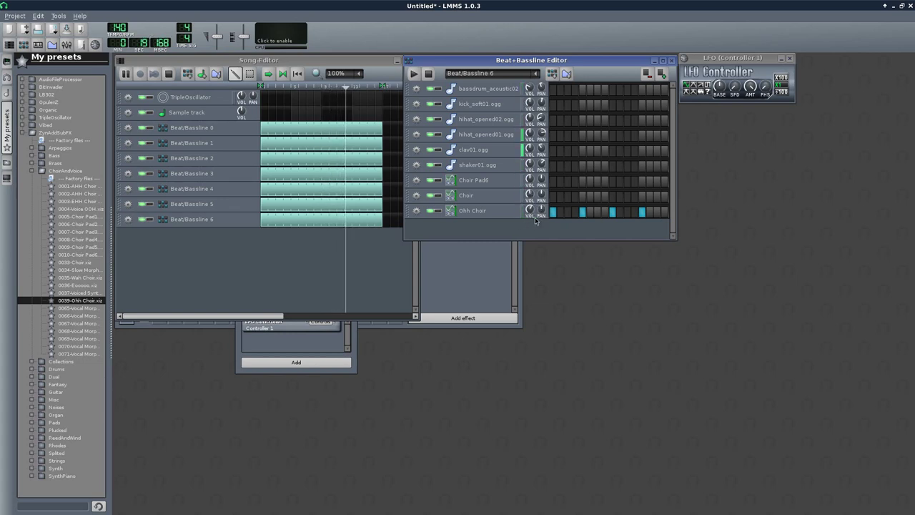
Add a second LFO controller in the Controller Rack and tempo-sync its oscillator speed to a note length
click(95, 45)
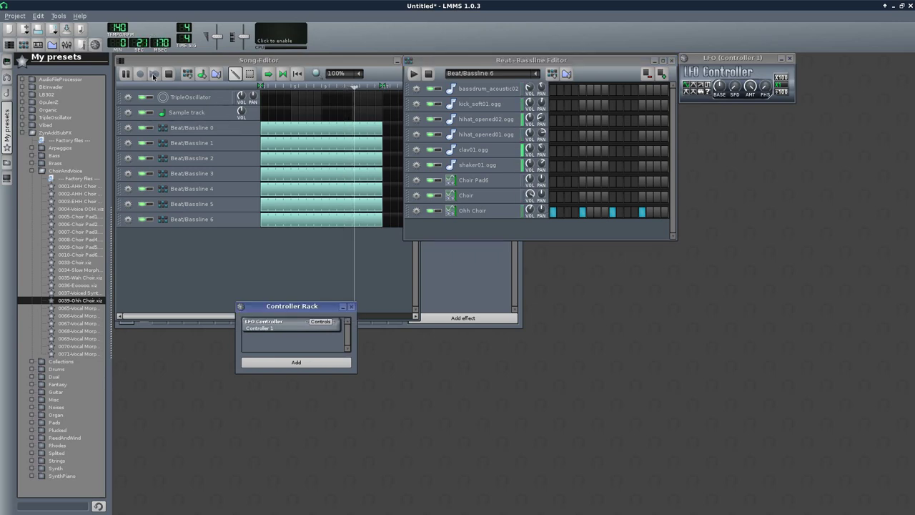
click(323, 361)
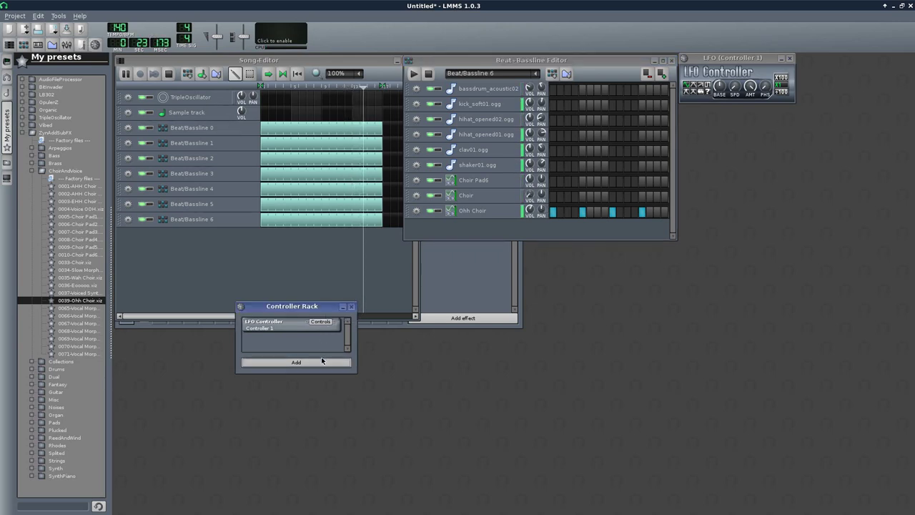
click(321, 337)
right_click(735, 87)
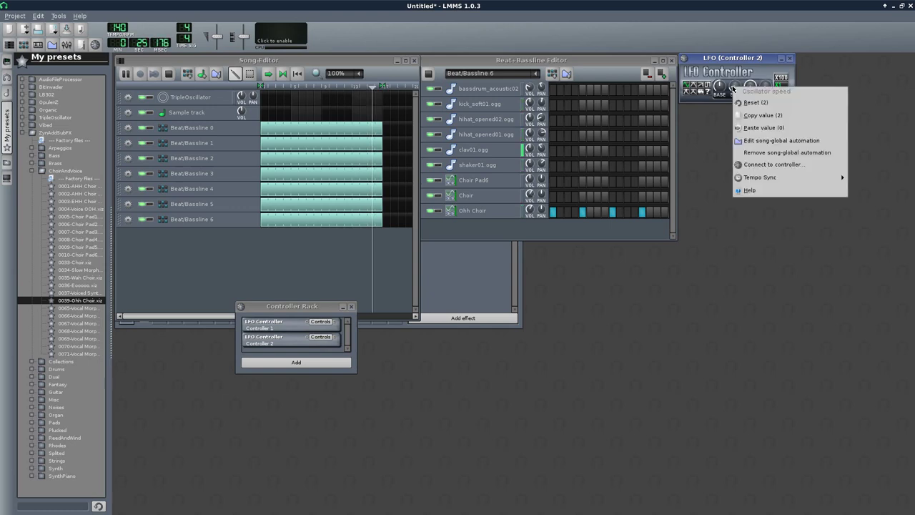
mouse_move(772, 178)
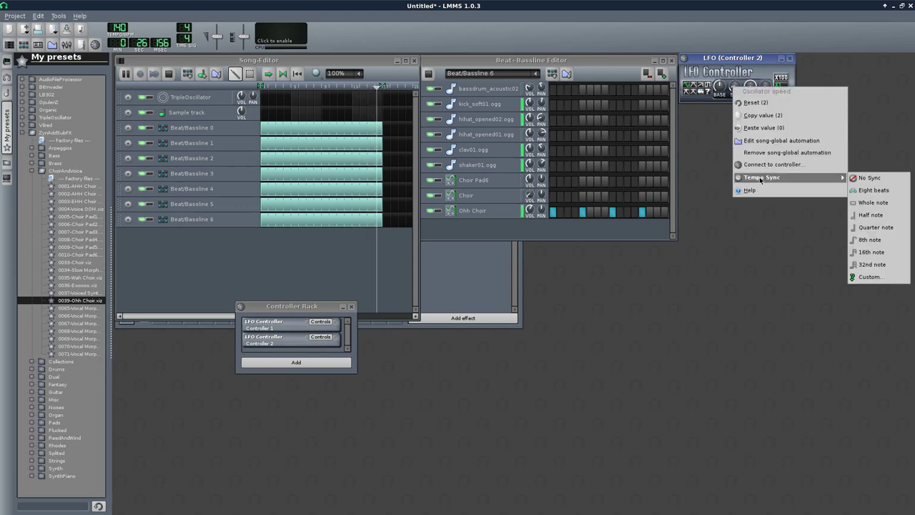
click(869, 222)
Connect the Ohh Choir track's panning to the user controller Controller 2
right_click(540, 210)
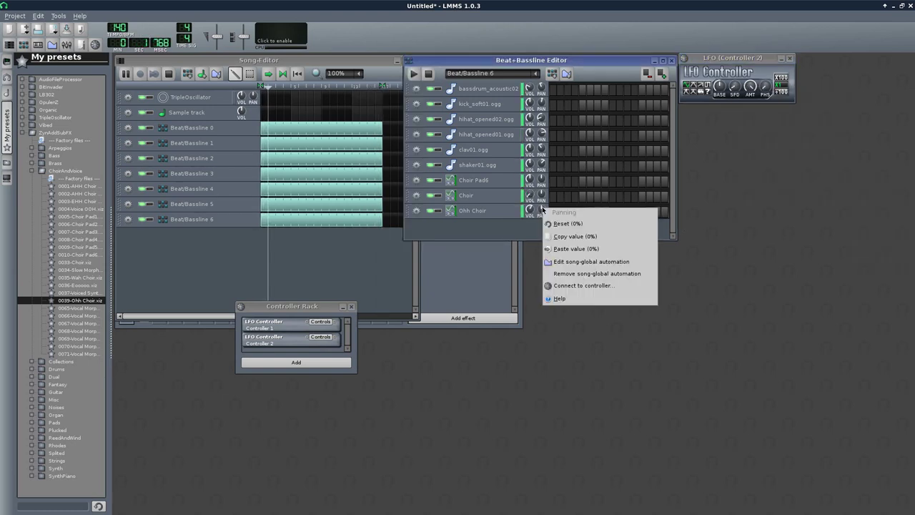
click(572, 286)
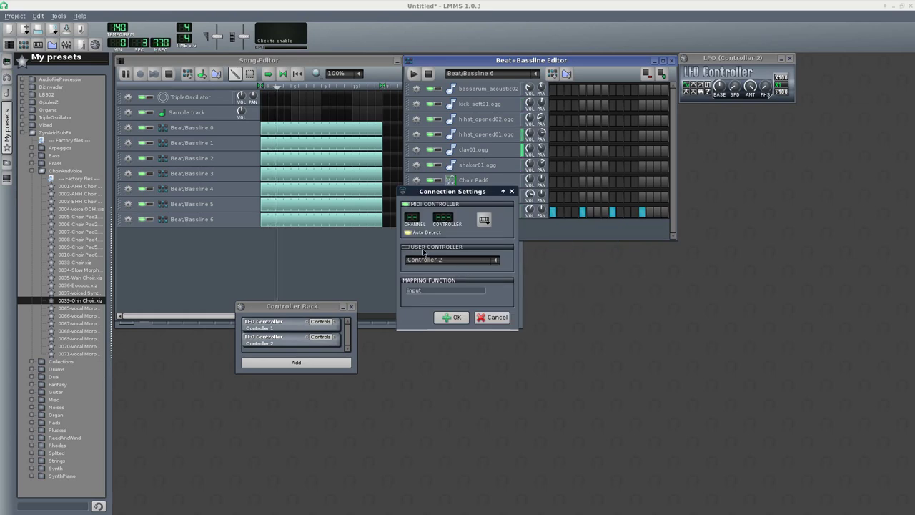
click(452, 317)
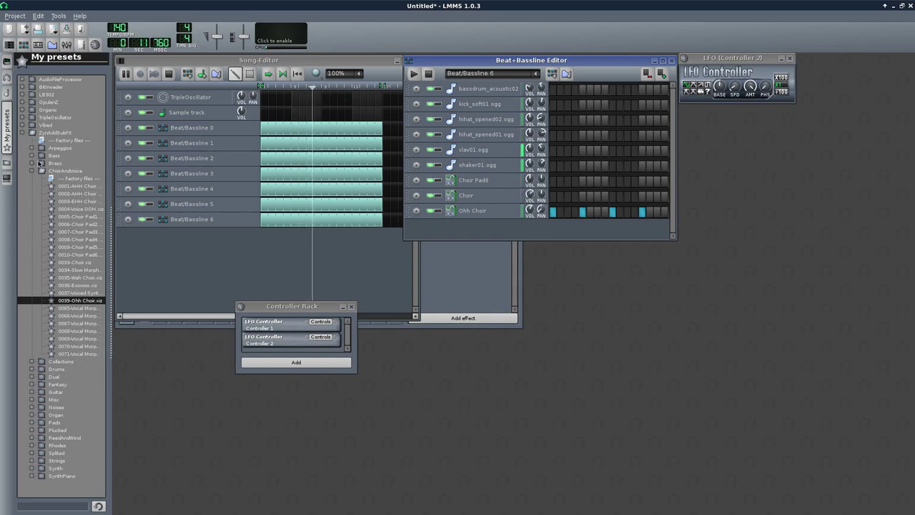
Add the ZynAddSubFX bass preset 0005-Bass 5 to the Beat+Bassline Editor
click(32, 156)
drag(61, 201, 353, 228)
drag(512, 237, 512, 237)
Create Beat/Bassline 7 and extend its block in the song to line up with the end of the others
click(552, 73)
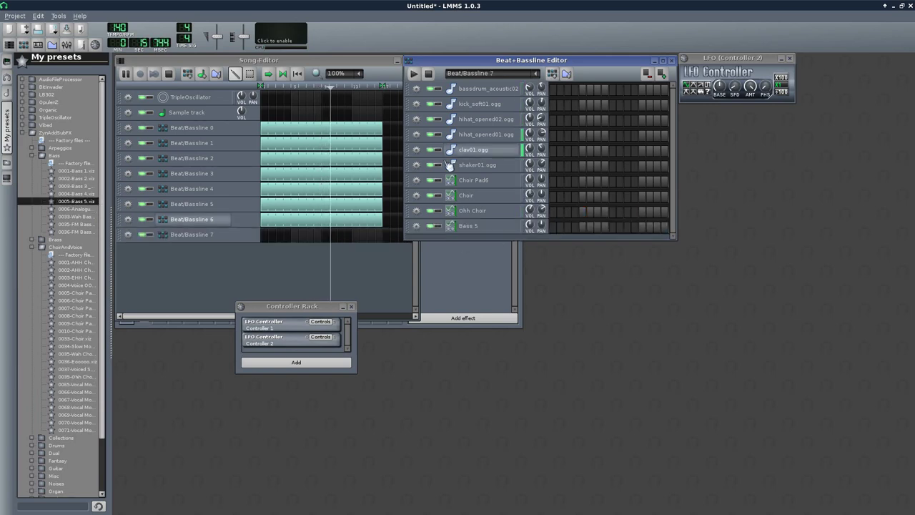
click(271, 236)
click(272, 236)
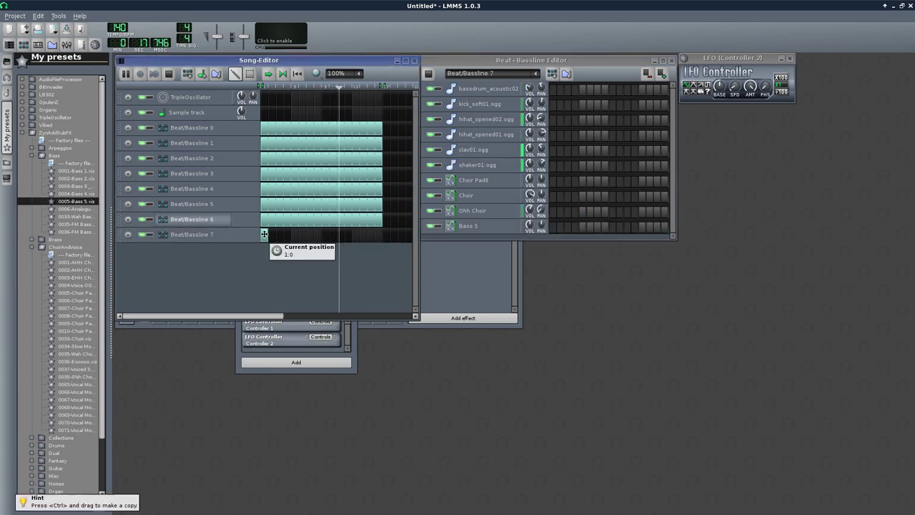
drag(274, 236, 385, 240)
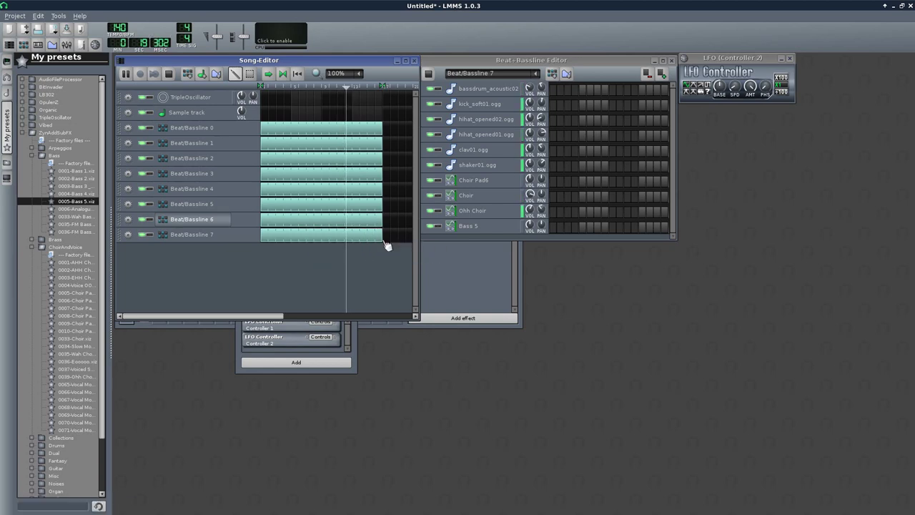
Place Bass 5 notes on steps 1, 3, 5, 7, 9, 11 and 13 of Beat/Bassline 7
click(553, 228)
click(568, 228)
click(583, 228)
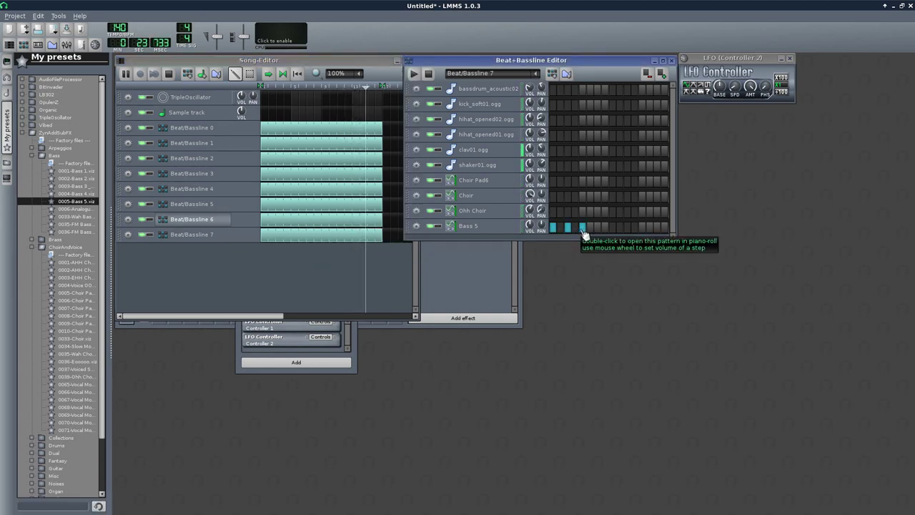
click(598, 229)
click(613, 229)
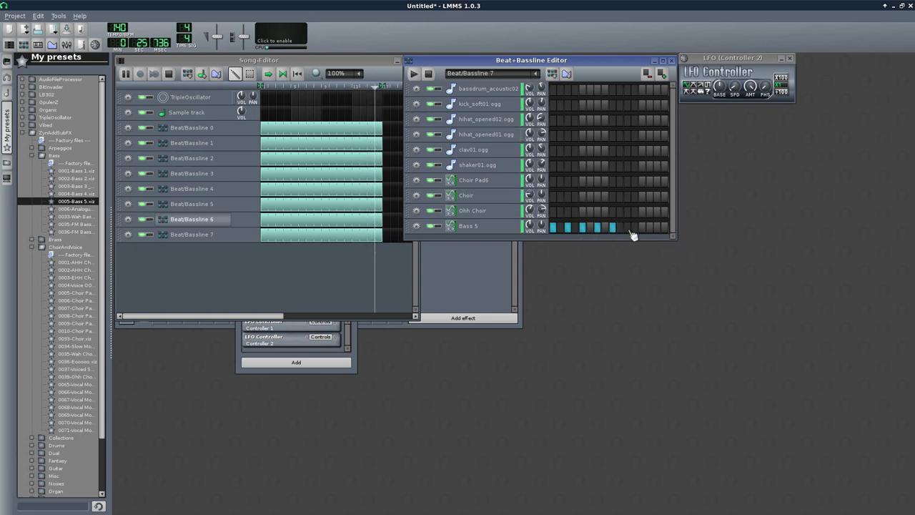
click(627, 229)
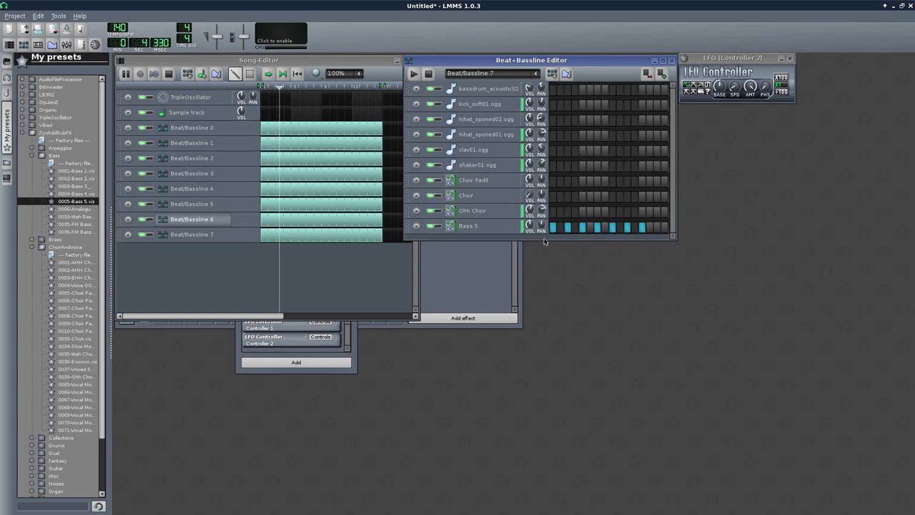
Add the 0004-Bass 4 preset to the Beat+Bassline Editor and place notes on steps 1, 5, 9 and 13, reducing the volume of the last three
drag(546, 240, 546, 288)
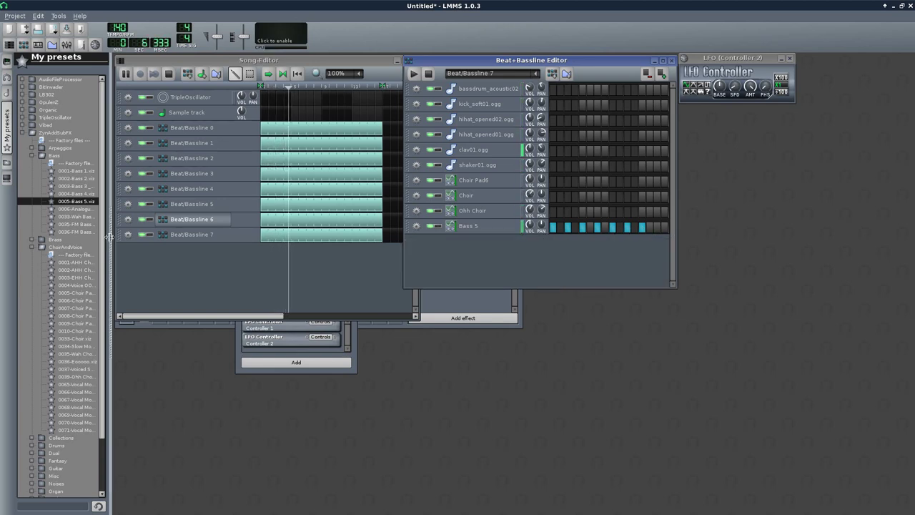
drag(75, 193, 538, 252)
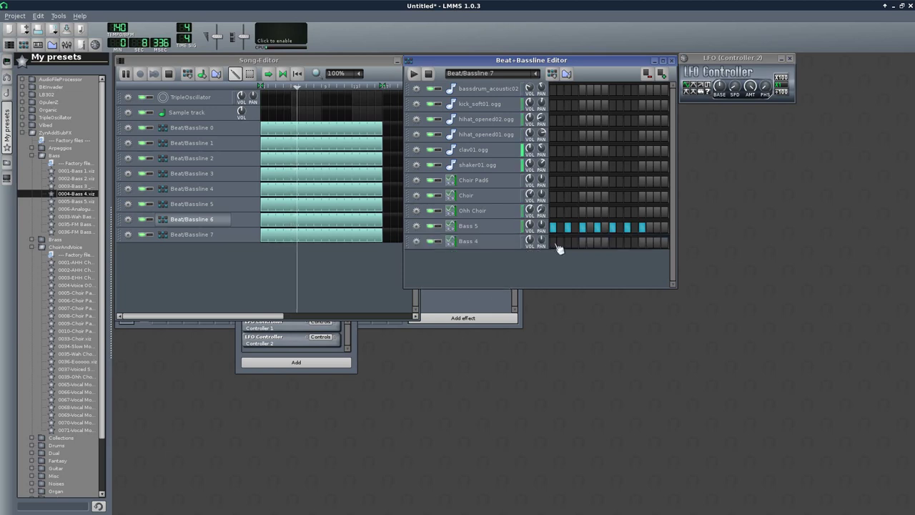
click(554, 241)
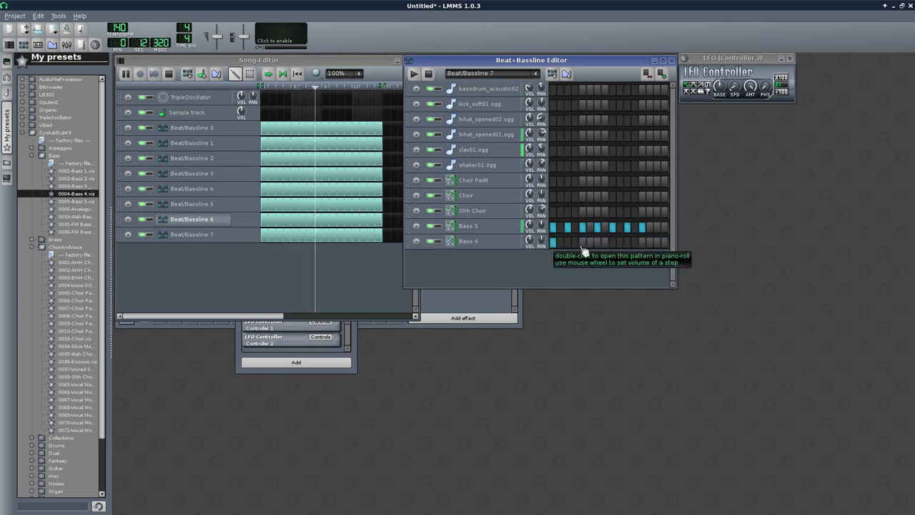
click(583, 243)
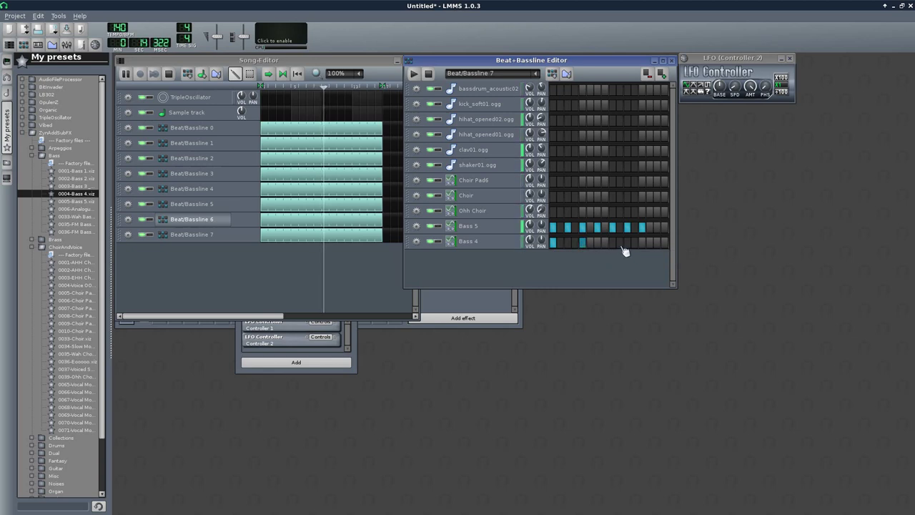
click(614, 244)
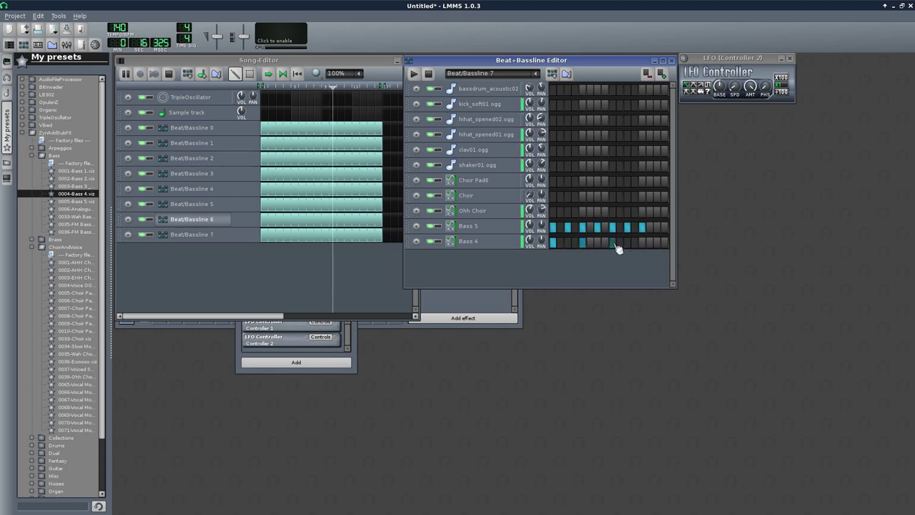
click(644, 247)
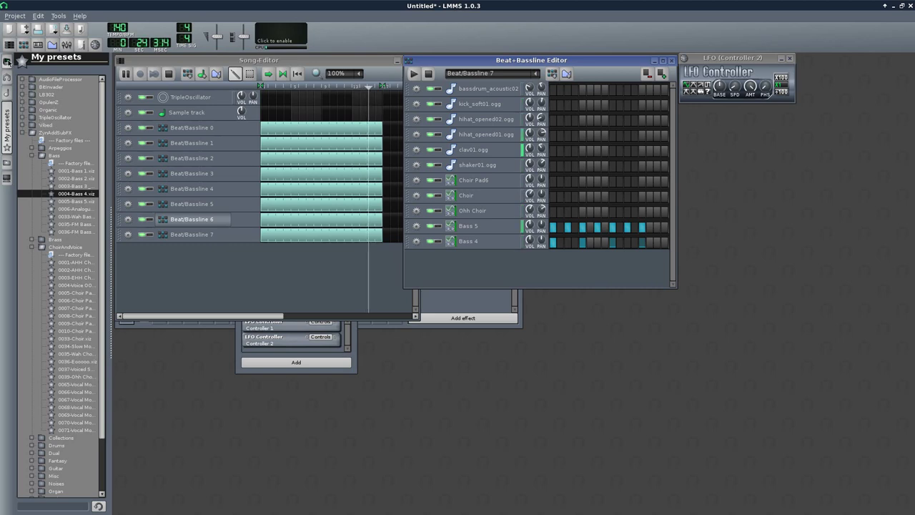
Add an sfxr instrument to the Beat+Bassline Editor and lay out a new Beat/Bassline 8 block as long as the others
click(7, 62)
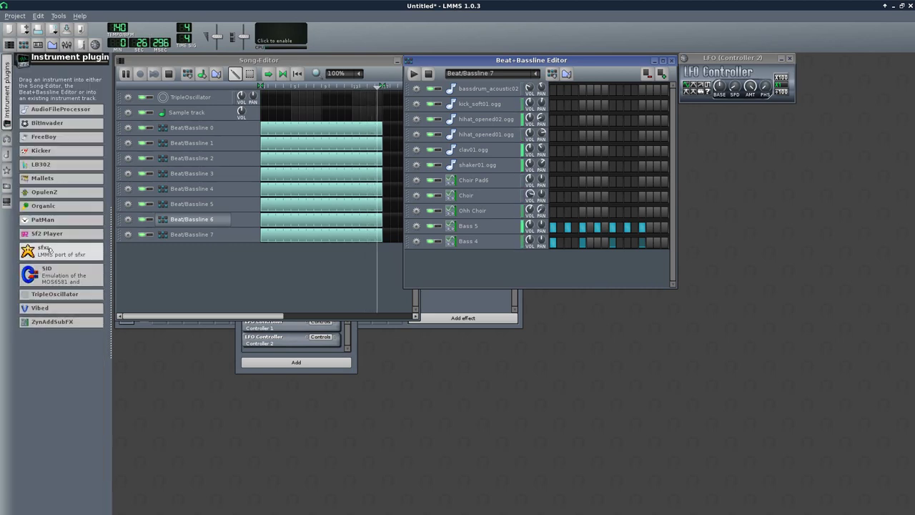
drag(36, 247, 501, 275)
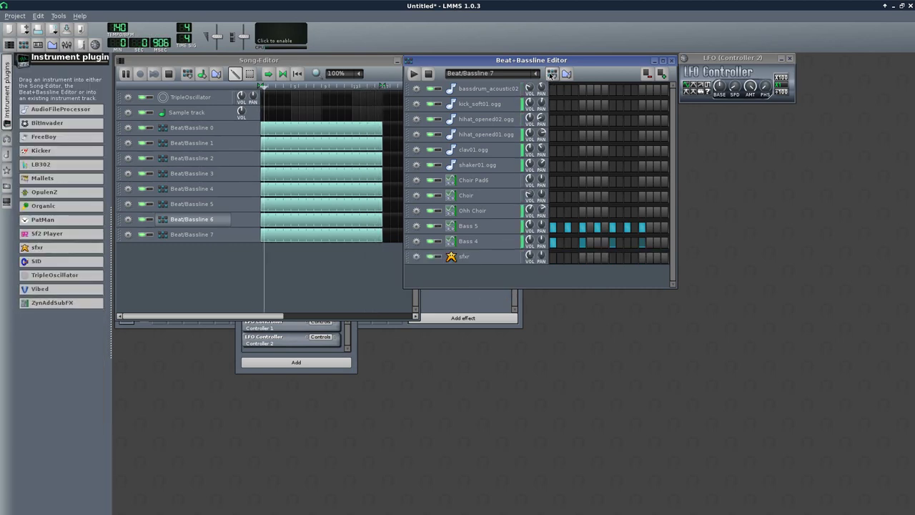
click(552, 73)
click(264, 249)
drag(266, 249, 383, 250)
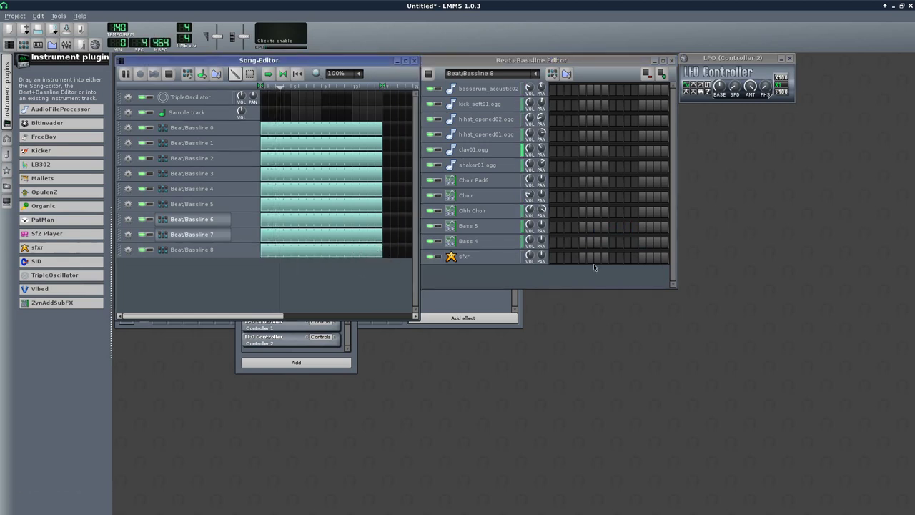
Place sfxr notes on steps 1, 5, 9 and 13, softer after the first, and add the LADSPA C* PlateX2 reverb to its effects chain
click(553, 258)
click(468, 256)
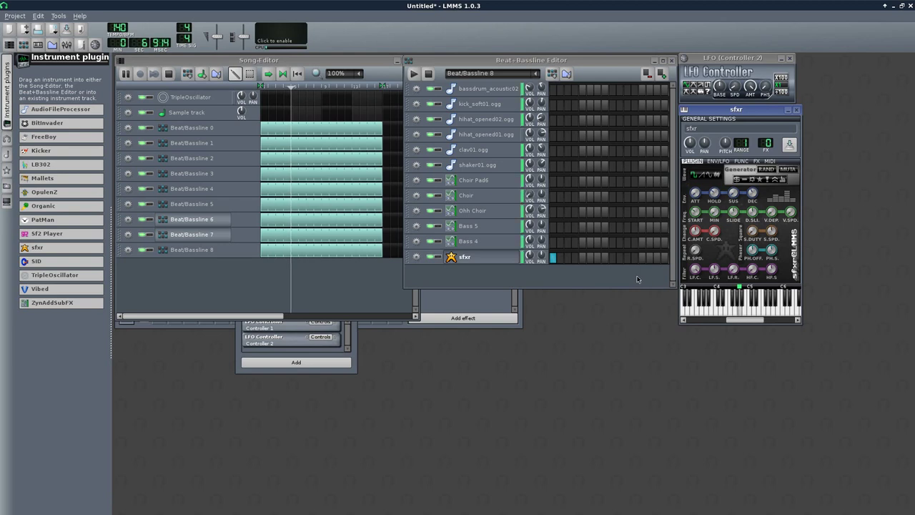
click(756, 161)
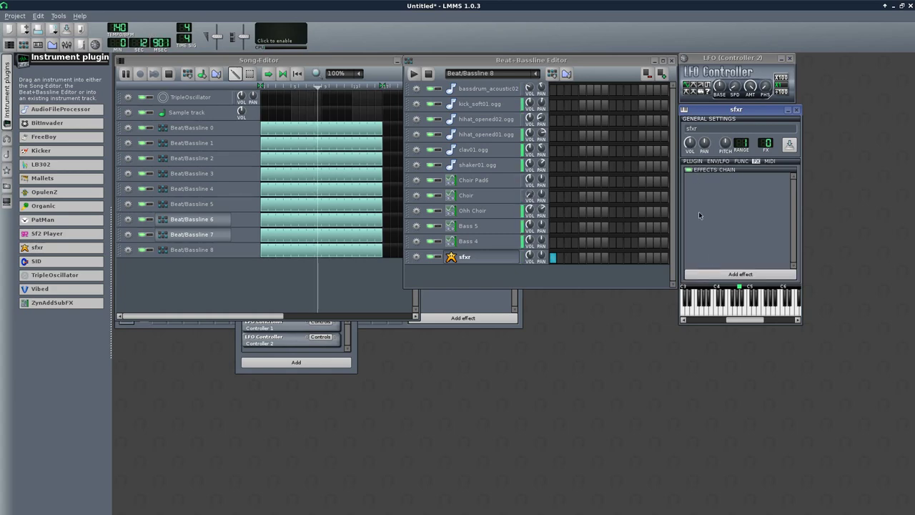
click(718, 273)
text(rev)
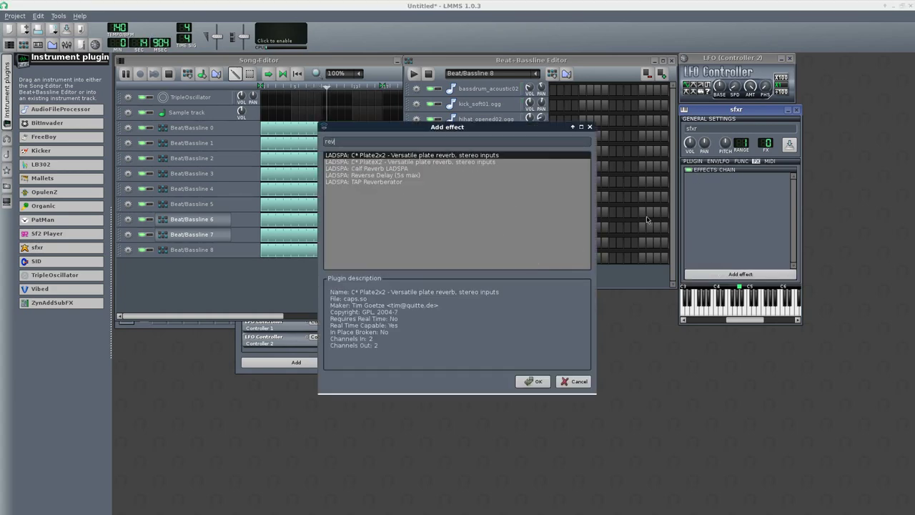
double_click(452, 163)
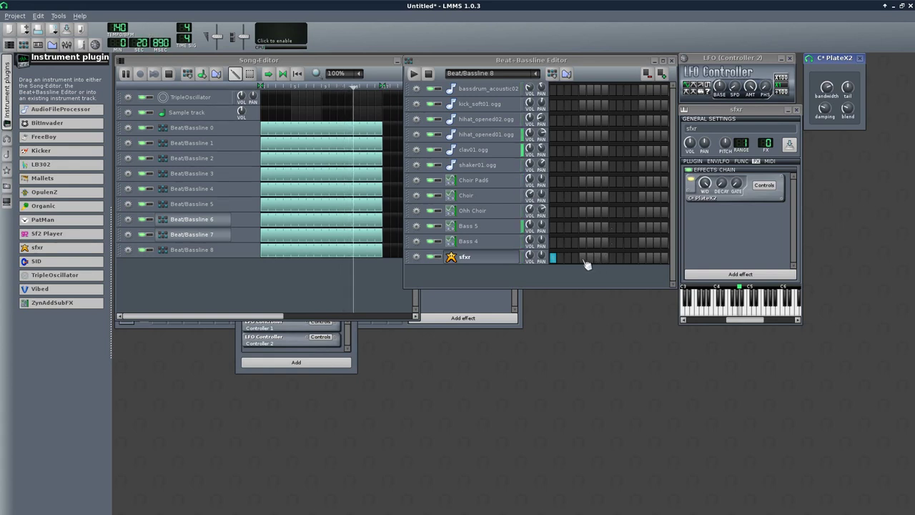
click(583, 258)
click(612, 260)
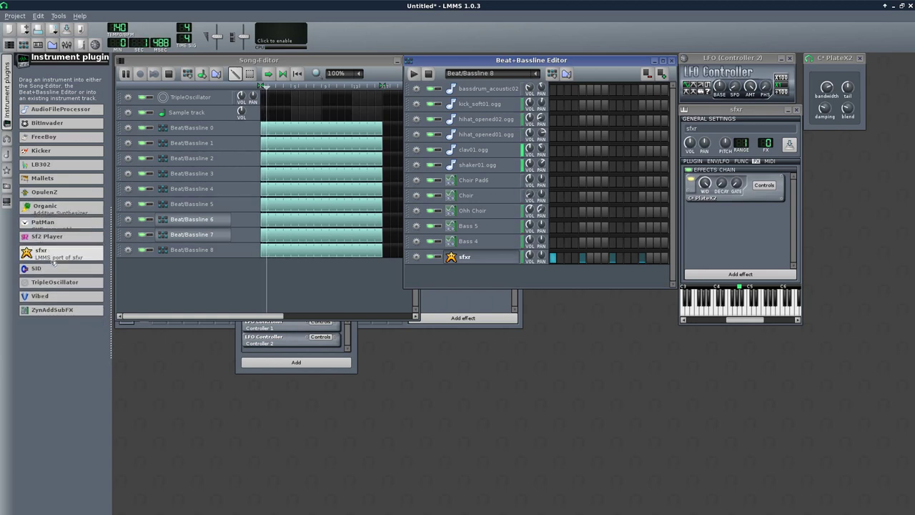
Add a second sfxr instrument and lay out a new Beat/Bassline 9 block as long as the others
drag(37, 254, 472, 273)
click(552, 74)
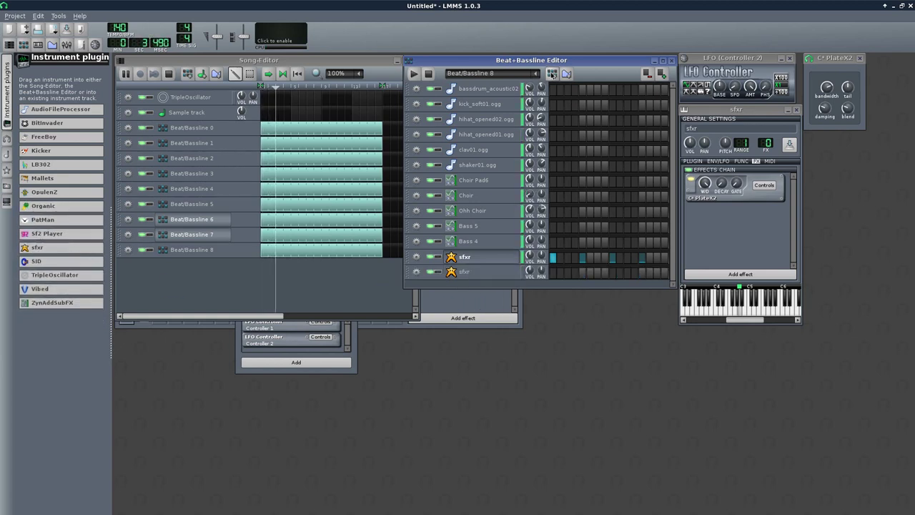
click(264, 266)
drag(266, 266, 383, 266)
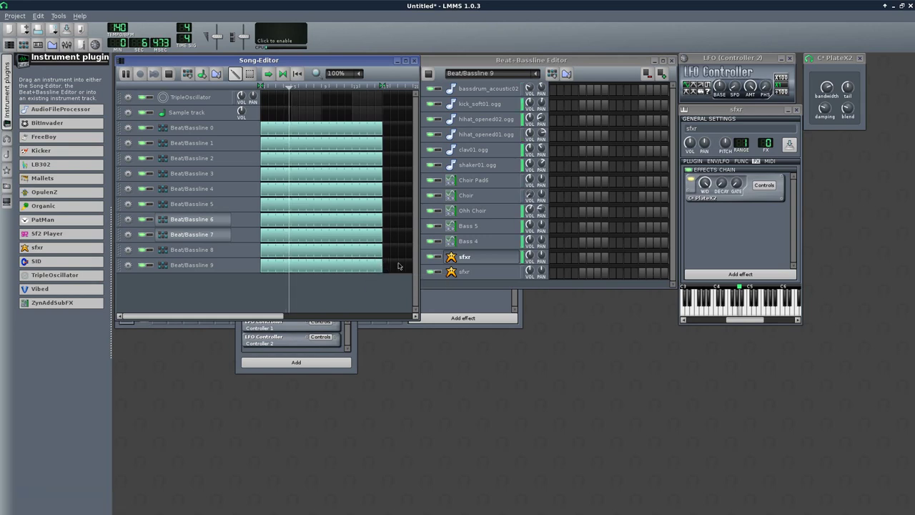
Lengthen the second sfxr pattern to 64 steps and place notes on steps 1, 17, 19, 33, 34, 49, 53 and 55
click(553, 272)
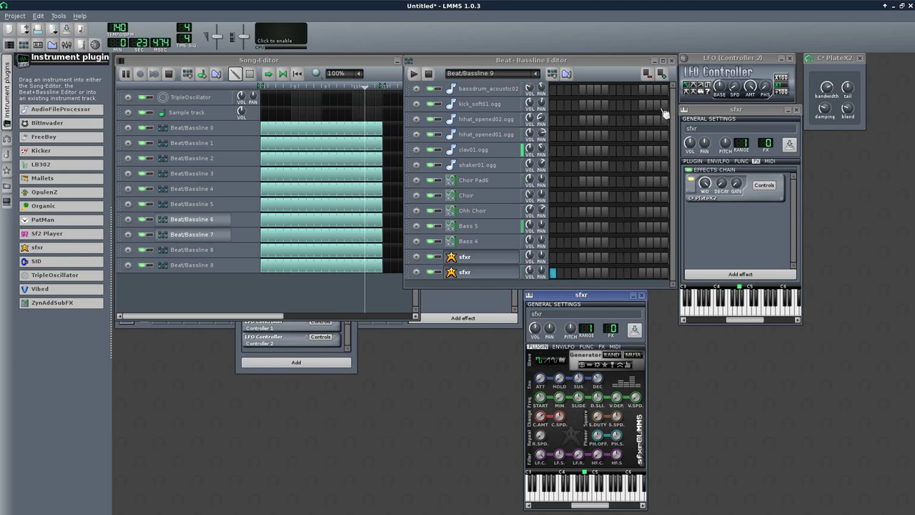
click(663, 74)
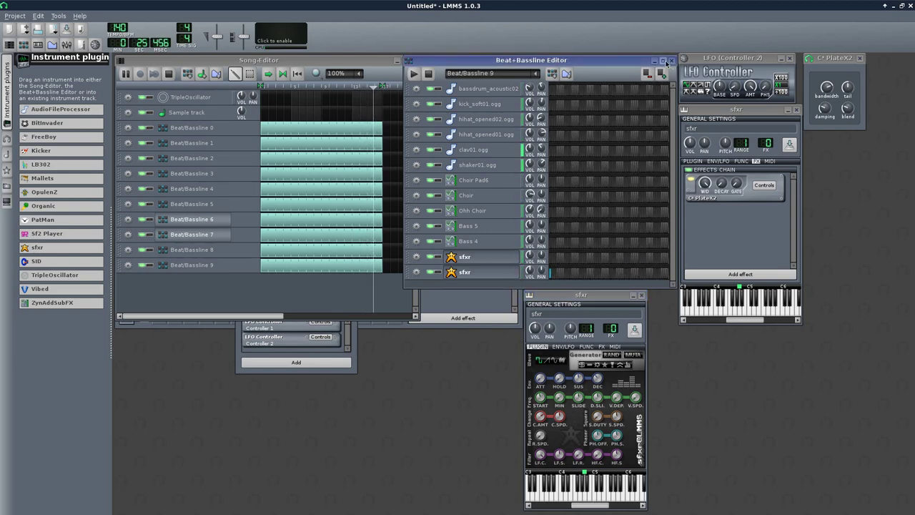
click(663, 60)
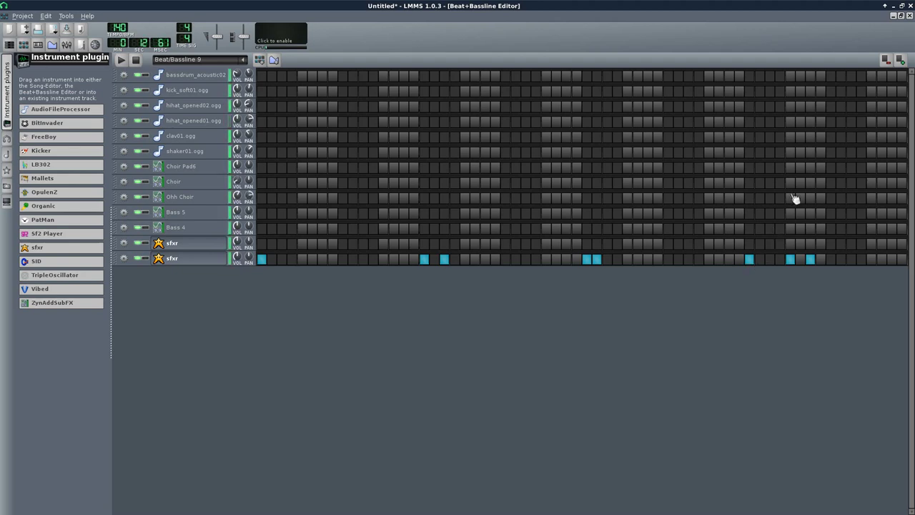
click(902, 15)
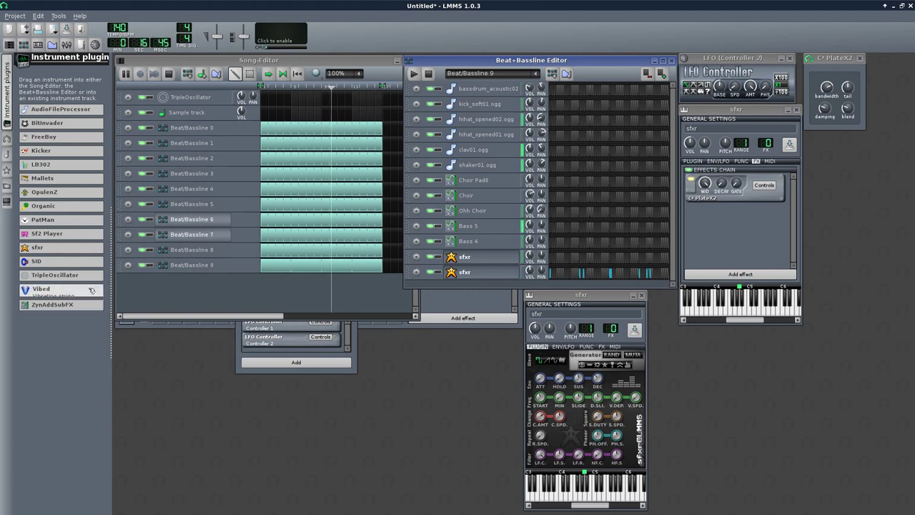
Add the ZynAddSubFX preset 0021-Soft from the WillGodfrey collection to the Beat+Bassline Editor
mouse_move(46, 245)
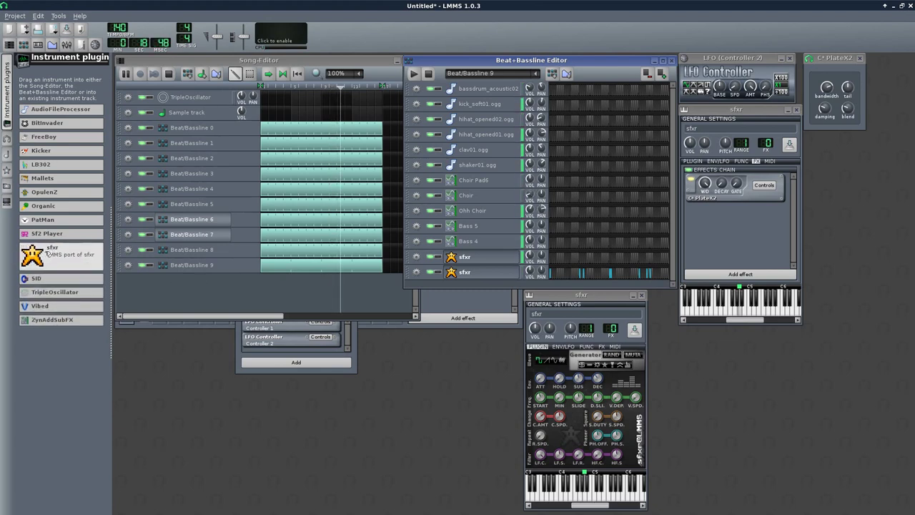
click(8, 169)
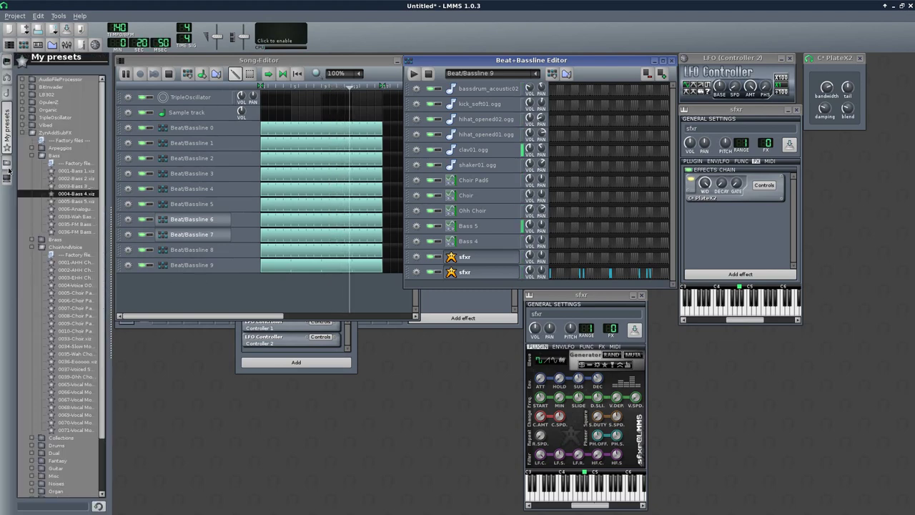
scroll(61, 301, down, 3)
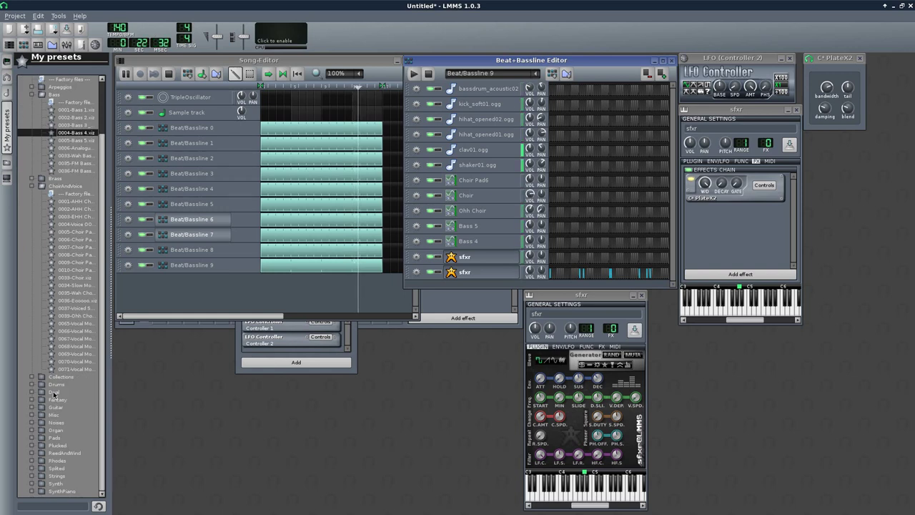
click(32, 377)
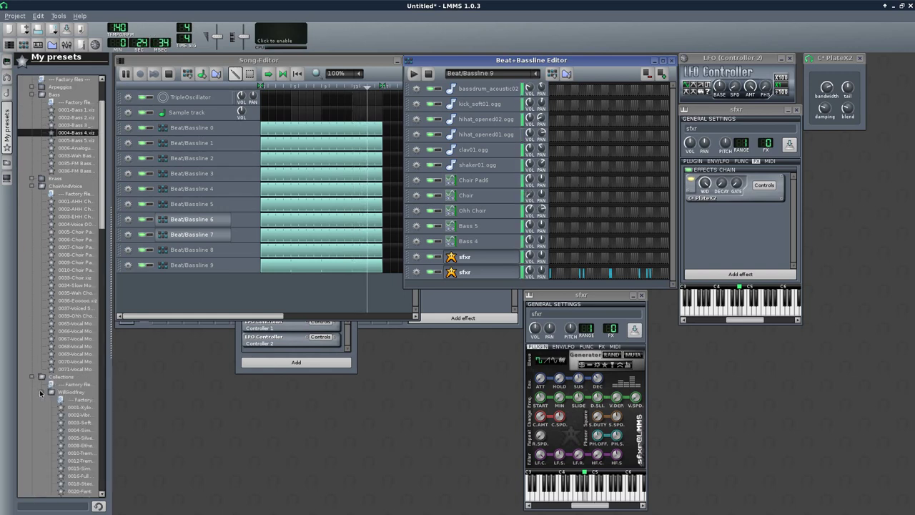
click(40, 391)
drag(77, 384, 509, 356)
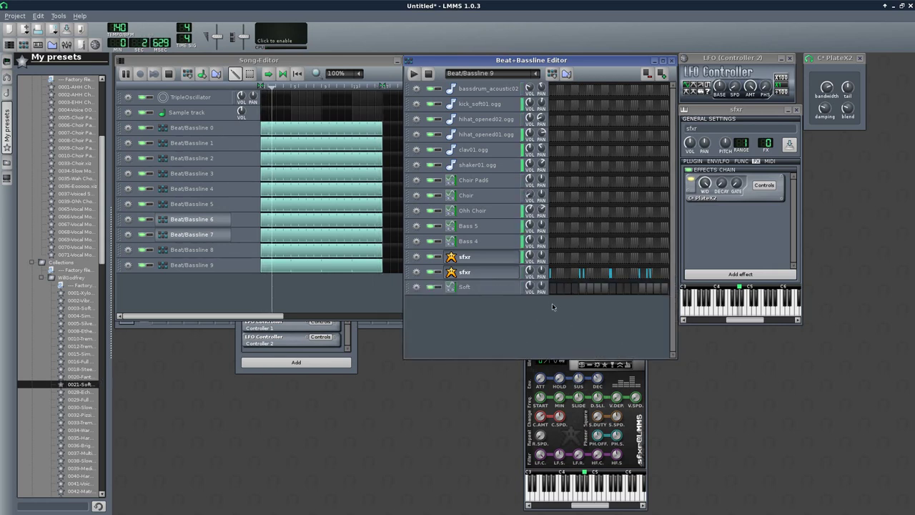
Create the Beat/Bassline 10 track and lay out its block in the song as long as the others
click(552, 73)
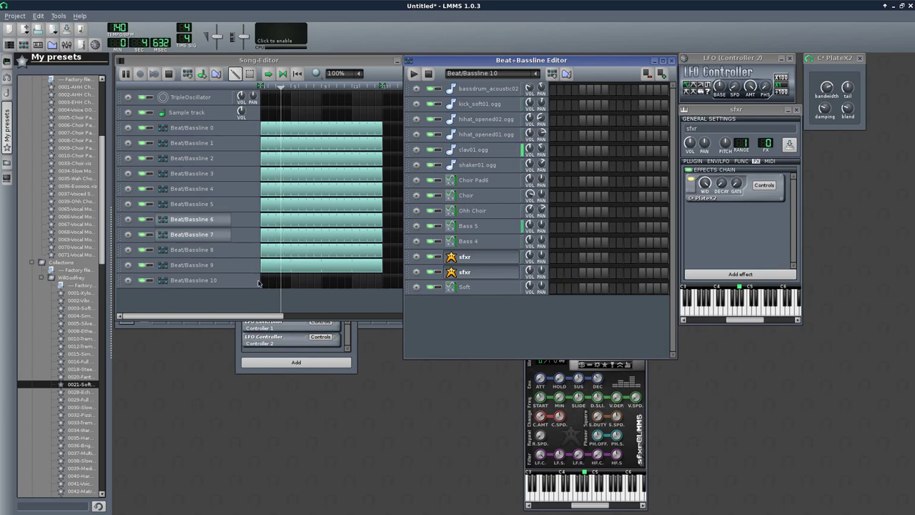
click(266, 282)
drag(266, 282, 383, 292)
In the Soft instrument's Beat/Bassline 10 pattern, place a C4 note at the start and a shorter G4 note directly after it
right_click(574, 291)
click(593, 295)
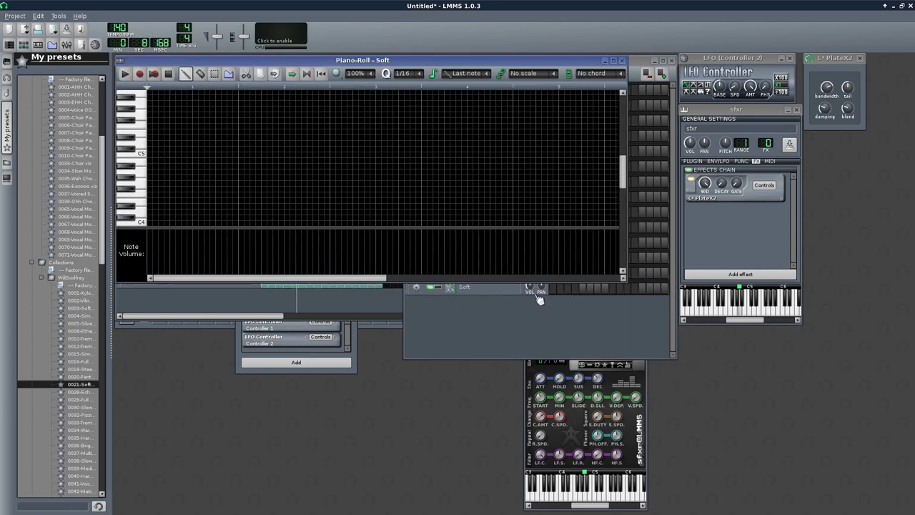
click(151, 224)
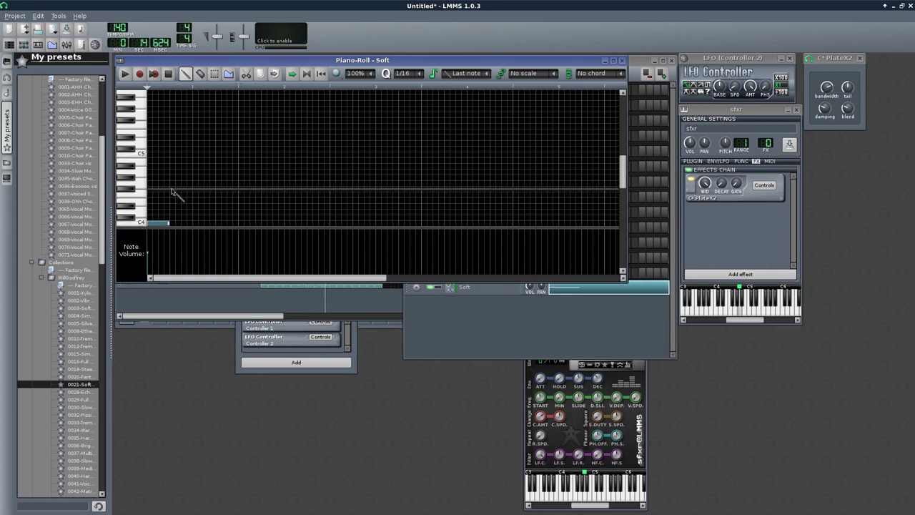
drag(191, 183, 179, 181)
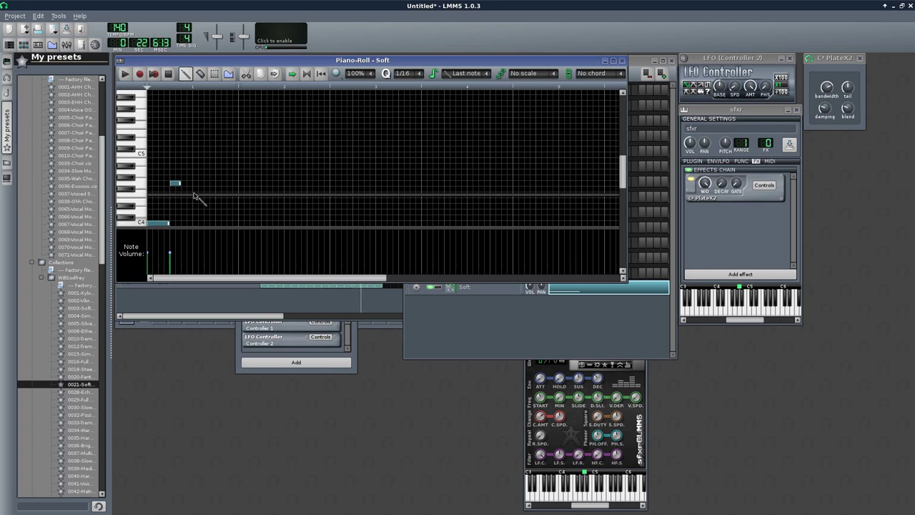
Copy both Soft notes to the start of bar 2 and follow them with F4, G4, A4 and G4 notes
key(shift+s)
key(ctrl+a)
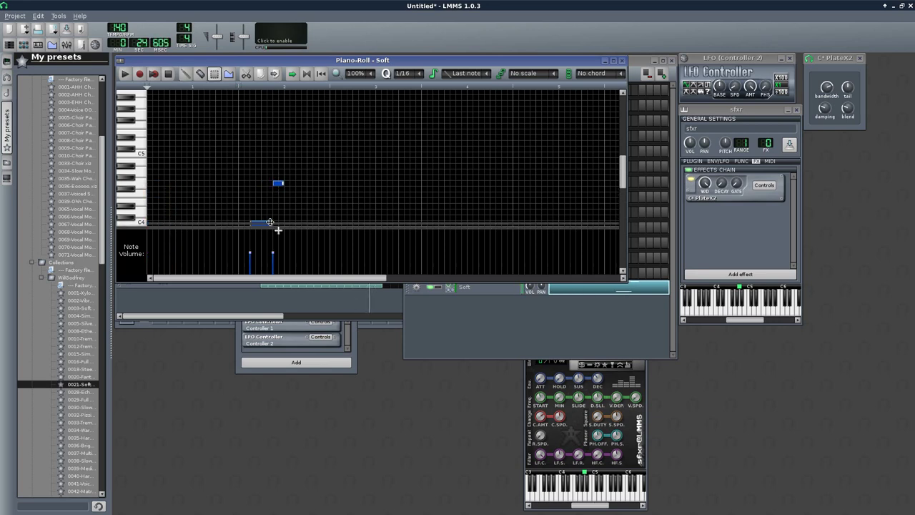
drag(270, 223, 257, 220)
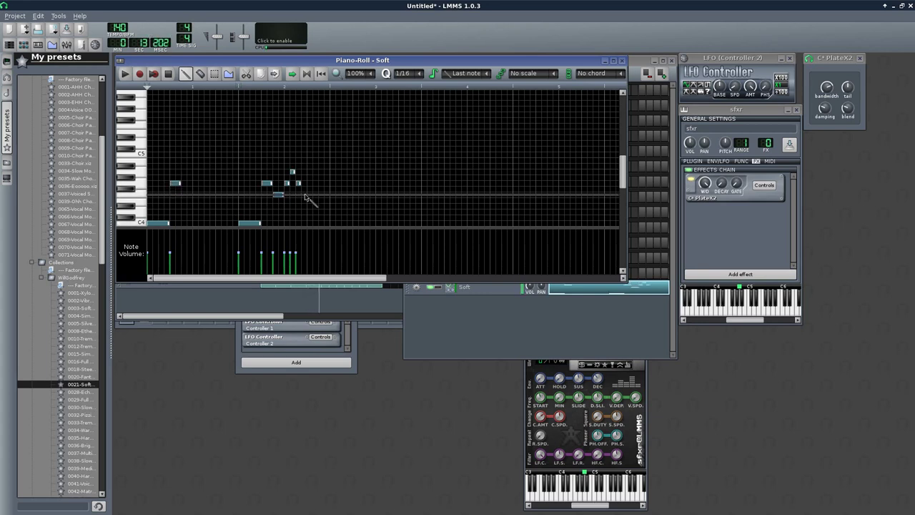
Copy the two-bar Soft melody into bars 3 and 4, and delete the A4 and last G4 notes from bar 2
key(ctrl+a)
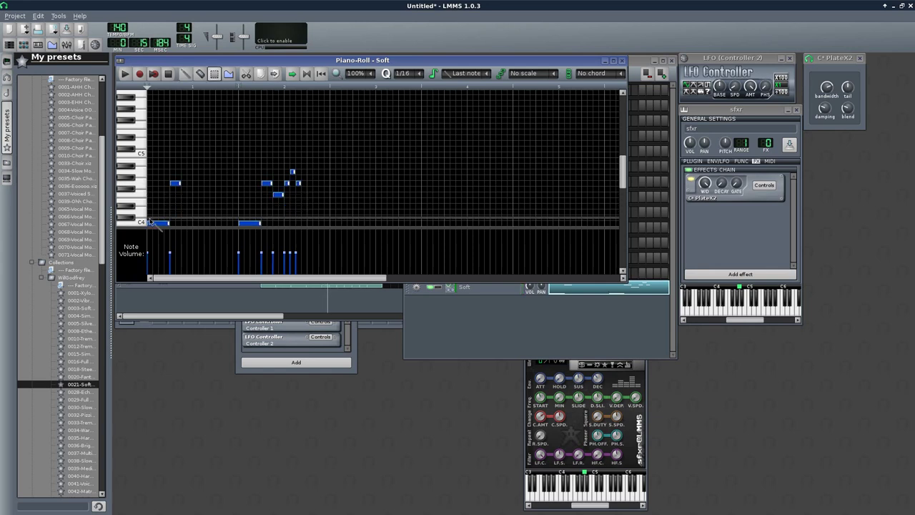
drag(160, 221, 347, 227)
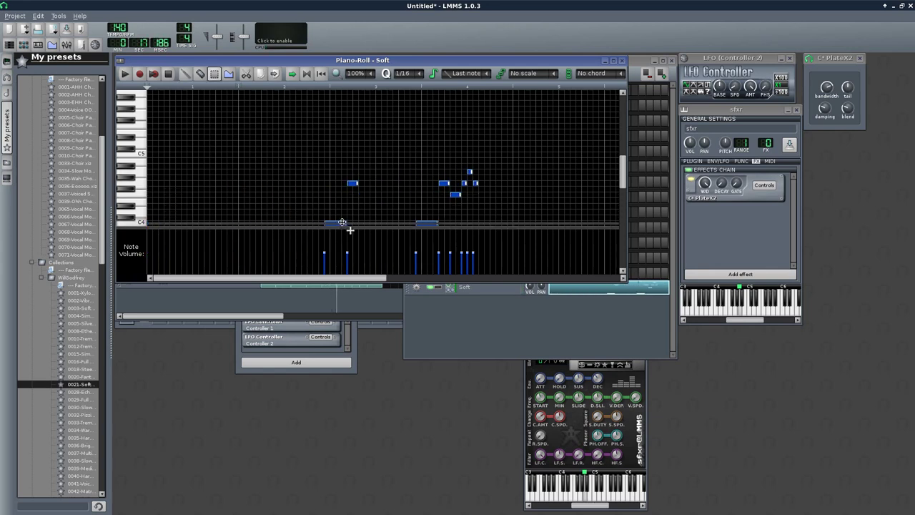
key(shift+d)
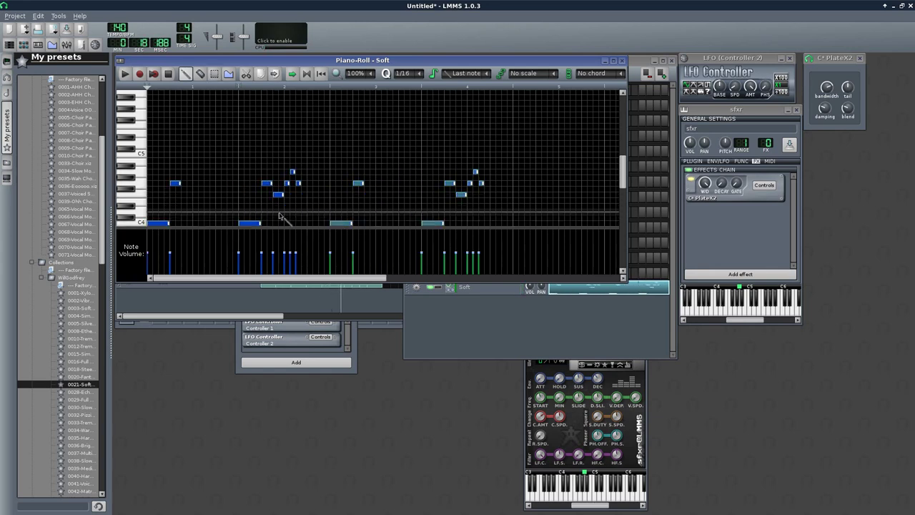
right_click(293, 172)
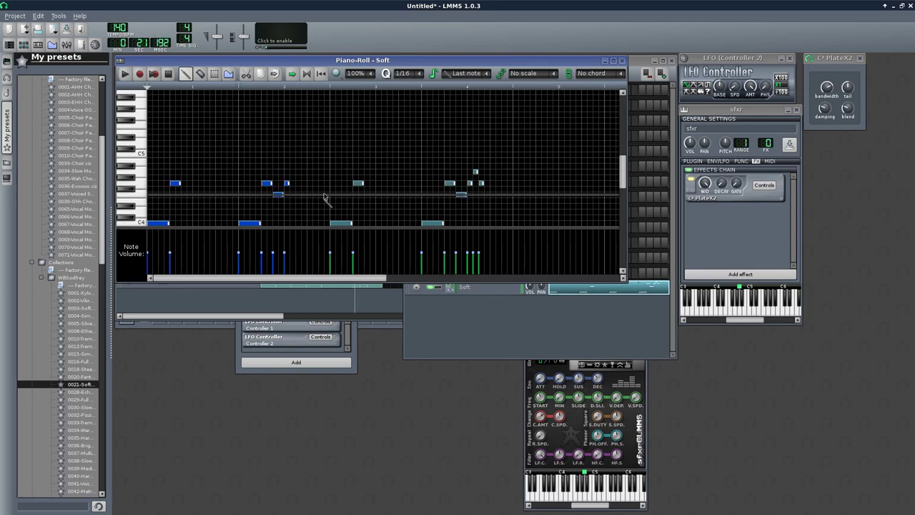
Move the Soft Piano-Roll clear of the other editors and maximize the Song-Editor
click(587, 317)
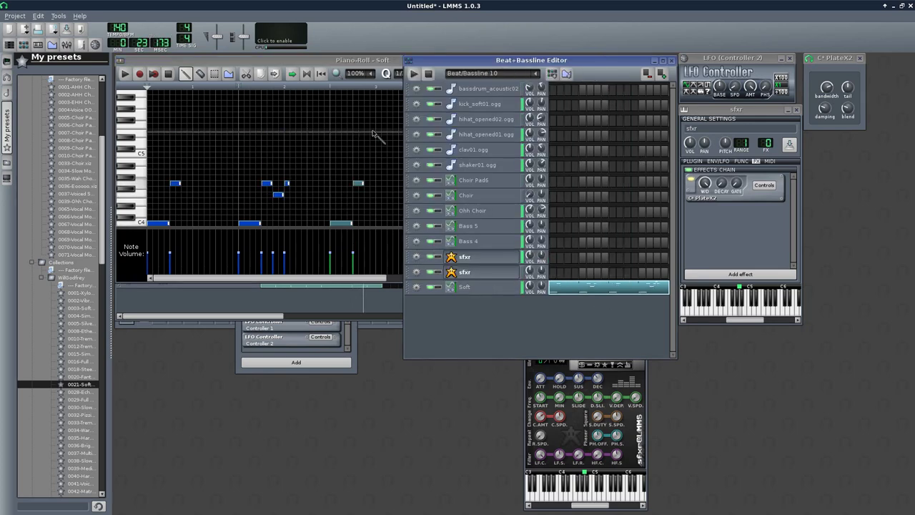
drag(367, 76, 368, 272)
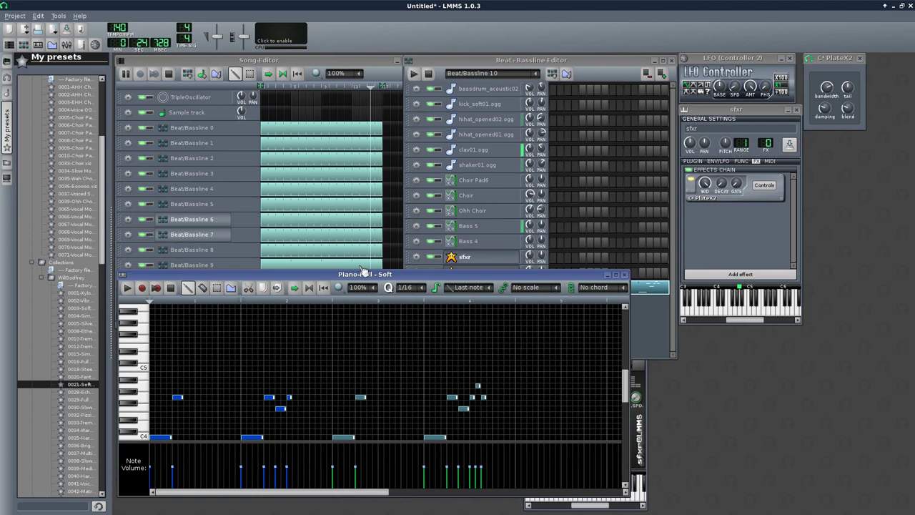
click(367, 76)
click(412, 62)
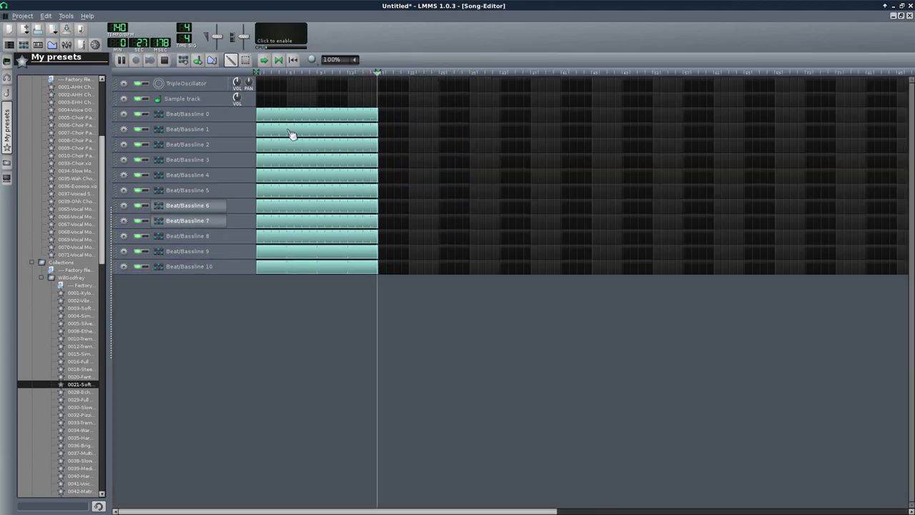
Stagger the Beat/Bassline 1 to 7 blocks so each starts four bars after the previous track, from bar 5 to bar 29
drag(292, 132, 321, 129)
drag(281, 153, 375, 159)
drag(277, 180, 393, 184)
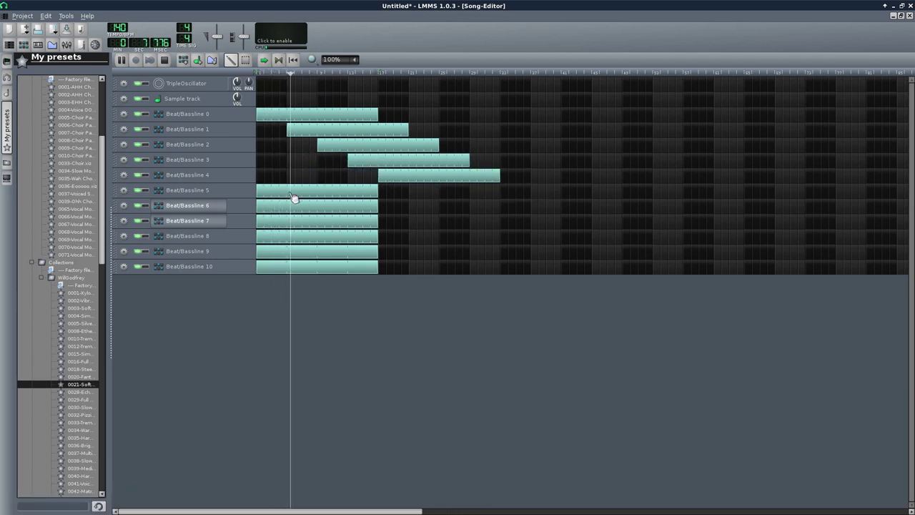
drag(289, 190, 441, 191)
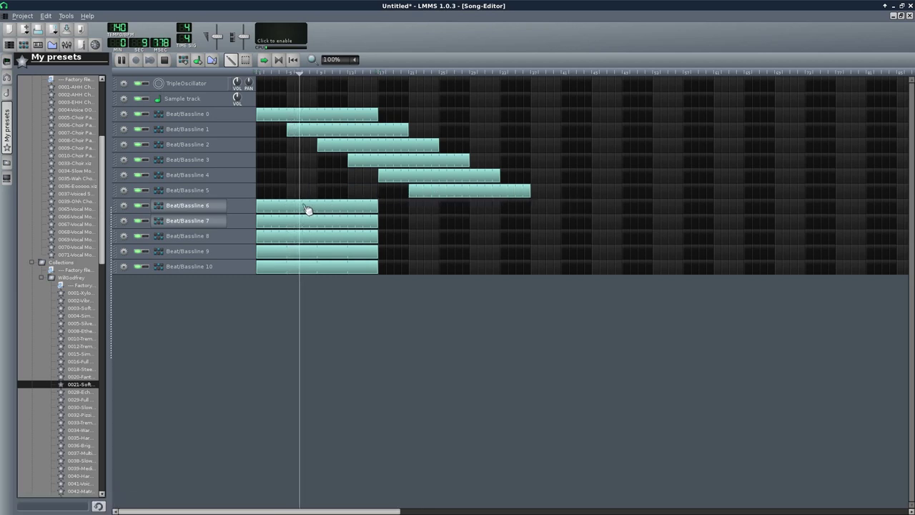
drag(307, 209, 480, 206)
drag(336, 224, 549, 222)
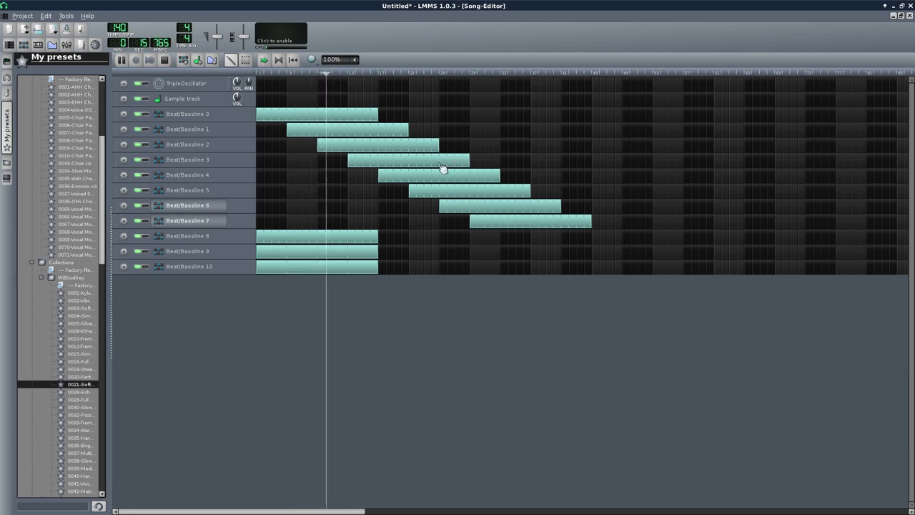
Shorten the Beat/Bassline 2 block to bars 9–12 and add four-bar blocks for Beat/Bassline 2 at bar 17 and Beat/Bassline 9 at bar 21
drag(437, 144, 407, 150)
click(382, 146)
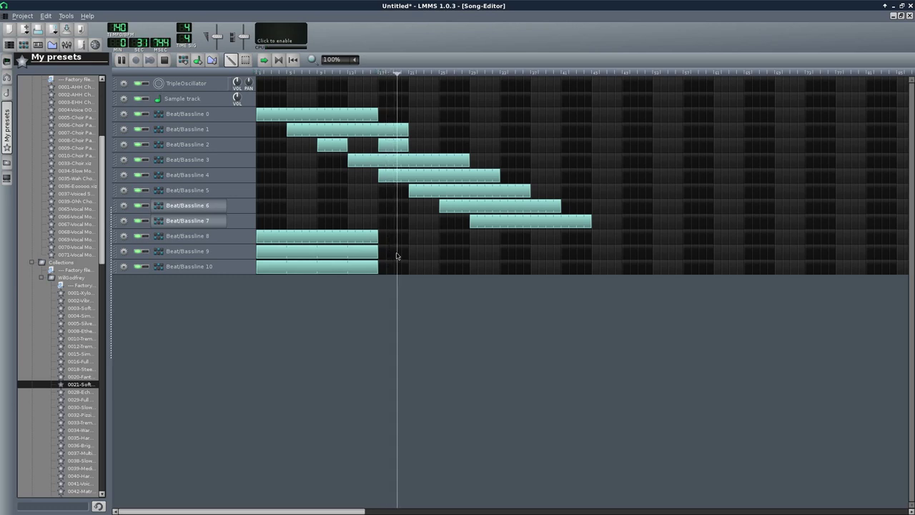
click(416, 253)
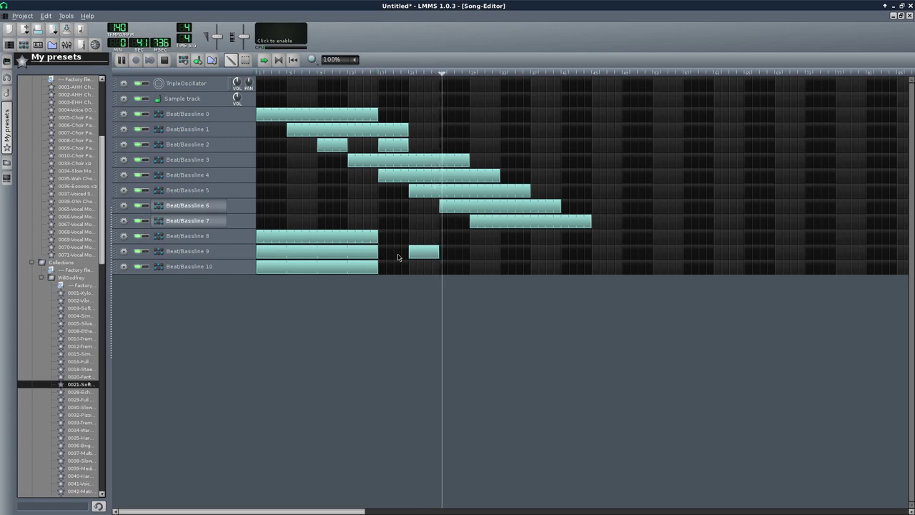
Add a Beat/Bassline 10 block over bars 29–48 and a Beat/Bassline 0 block over bars 45–72
click(473, 270)
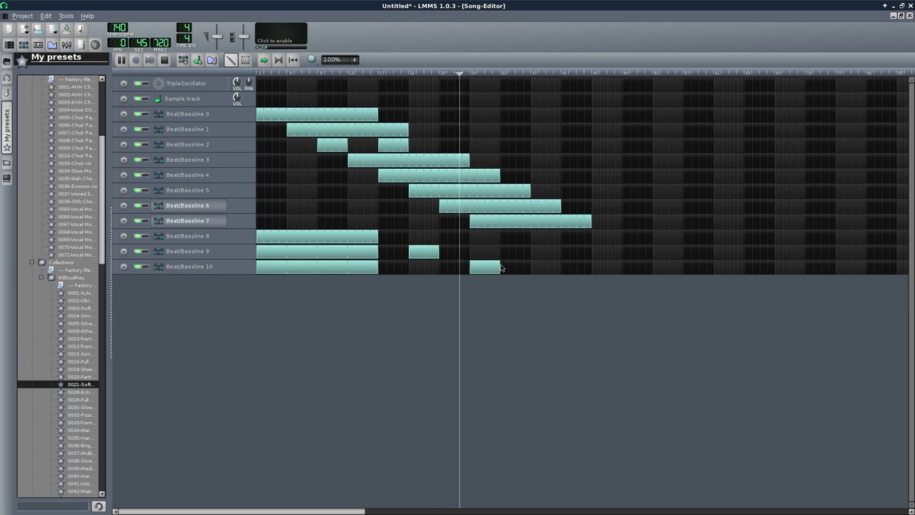
drag(499, 268, 625, 268)
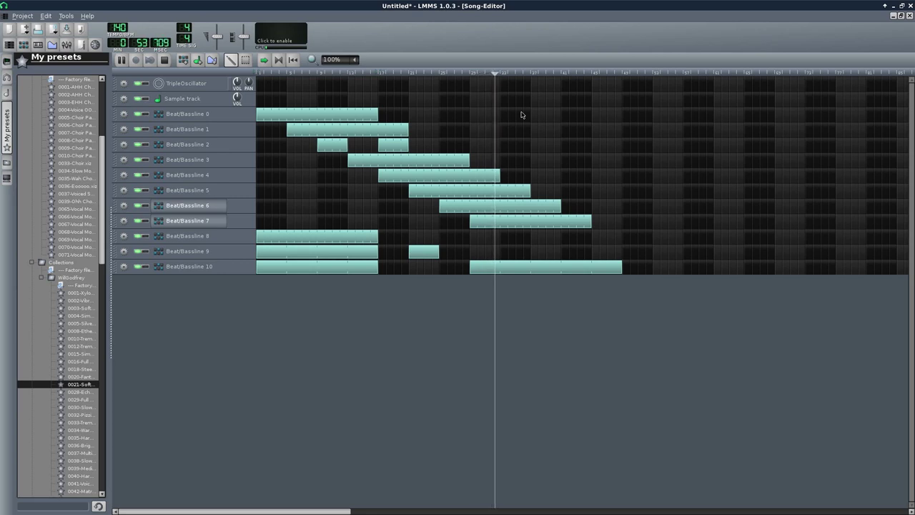
click(594, 114)
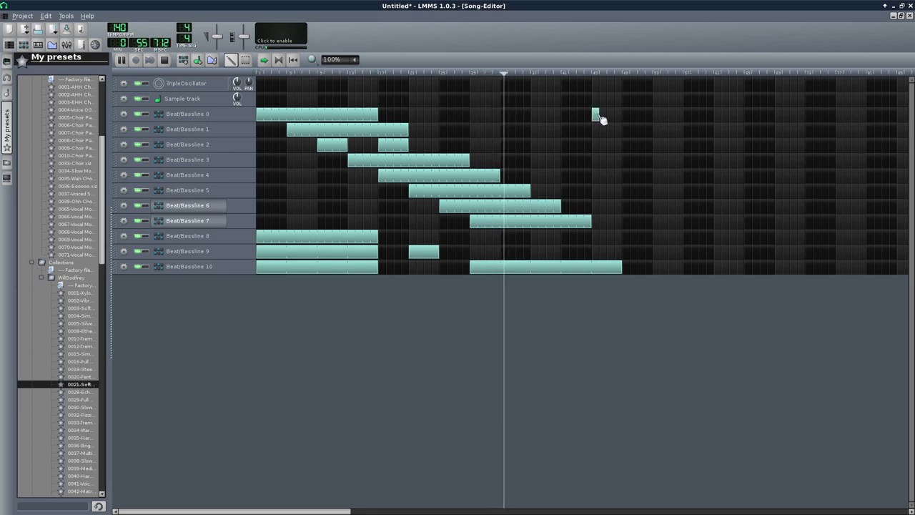
drag(599, 114, 808, 123)
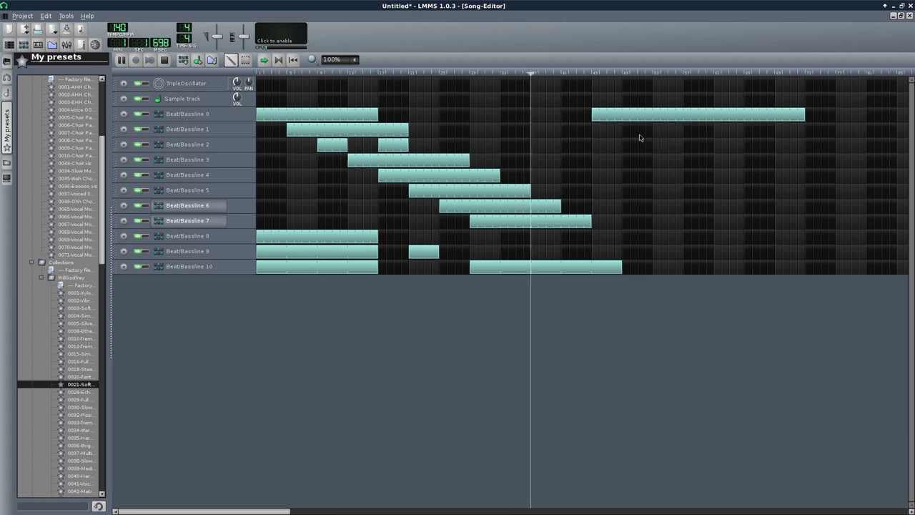
Add one-bar Beat/Bassline 1 blocks at bars 45, 47, 49 and 51
click(596, 131)
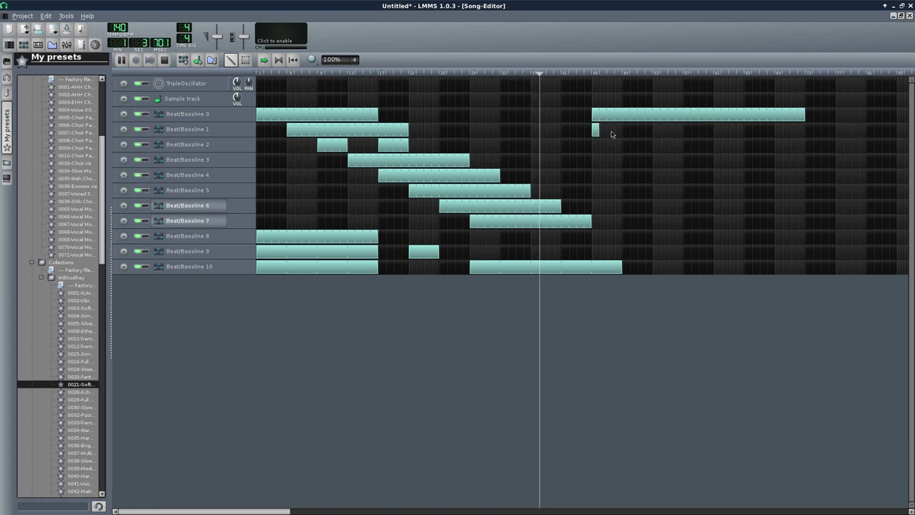
click(611, 131)
click(625, 131)
click(641, 131)
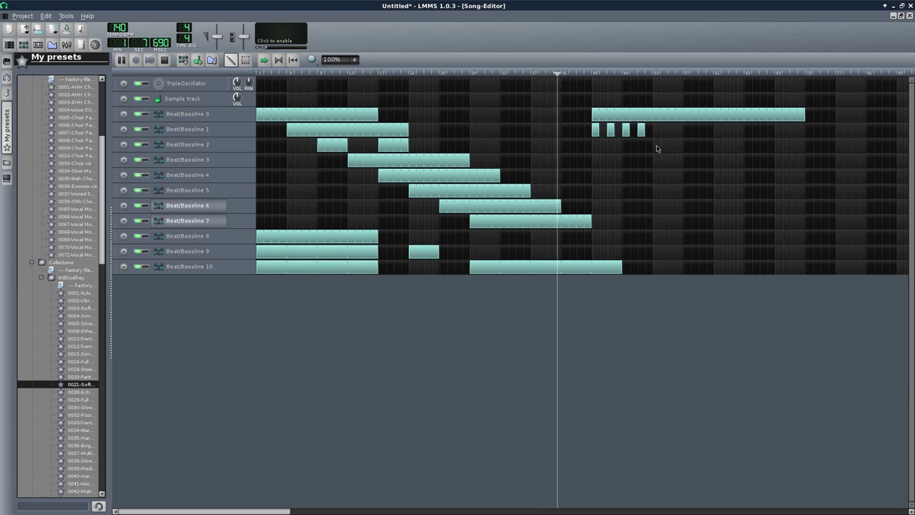
Alternate one-bar blocks over bars 53–60, with Beat/Bassline 2 on bars 53, 55, 57, 59 and Beat/Bassline 3 on bars 54, 56, 58, 60
click(657, 145)
click(671, 145)
click(679, 160)
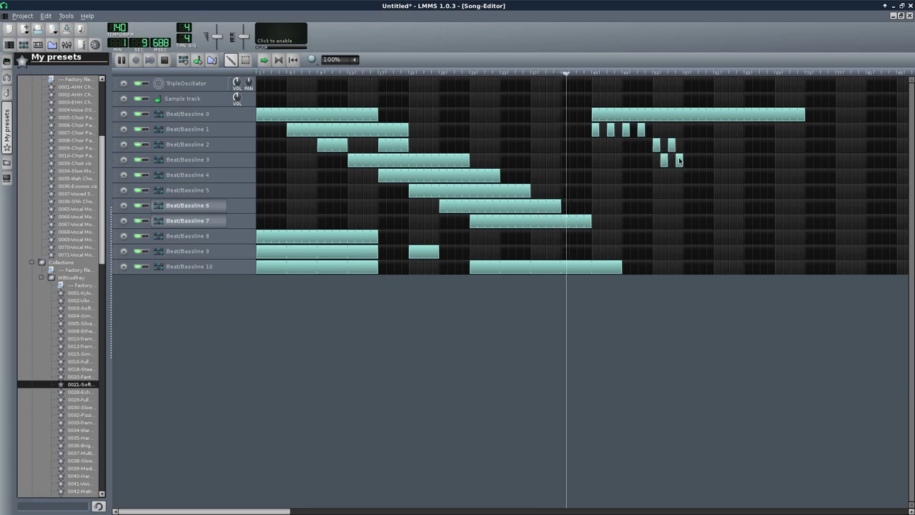
click(687, 145)
click(694, 161)
click(702, 145)
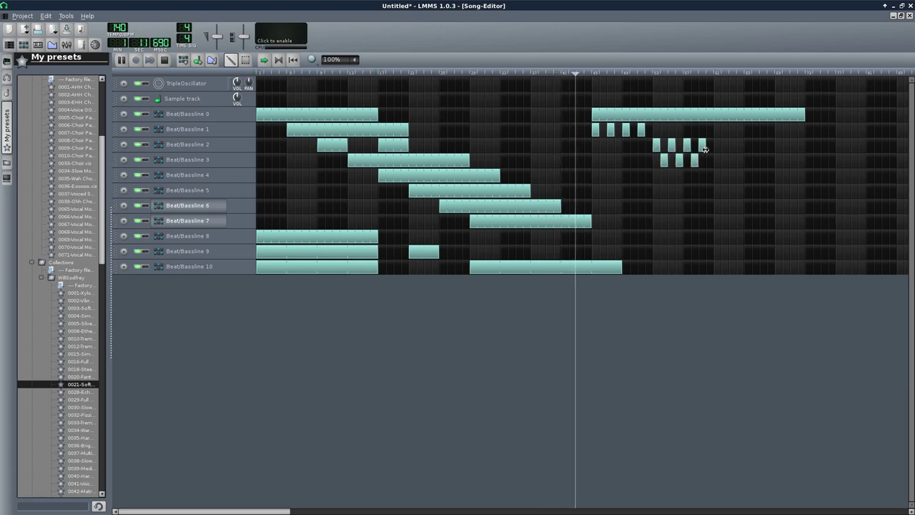
click(710, 160)
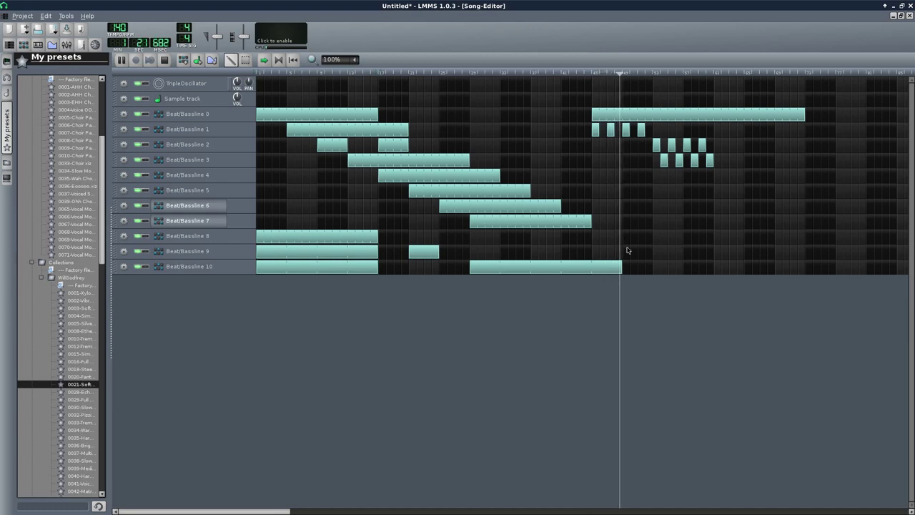
Extend the later Beat/Bassline 10 block and the bar 57 Beat/Bassline 2 block through bar 64, and delete the Beat/Bassline 3 block at bar 58
drag(621, 266, 743, 262)
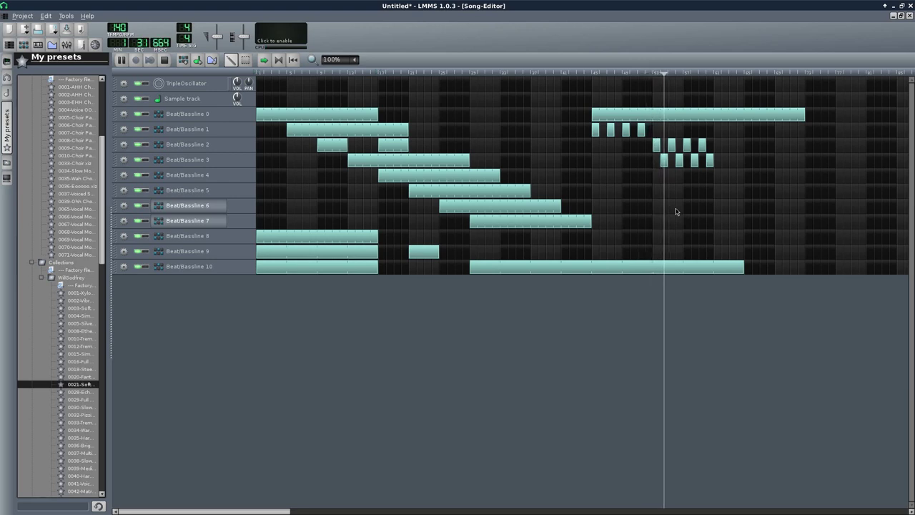
right_click(694, 161)
click(723, 175)
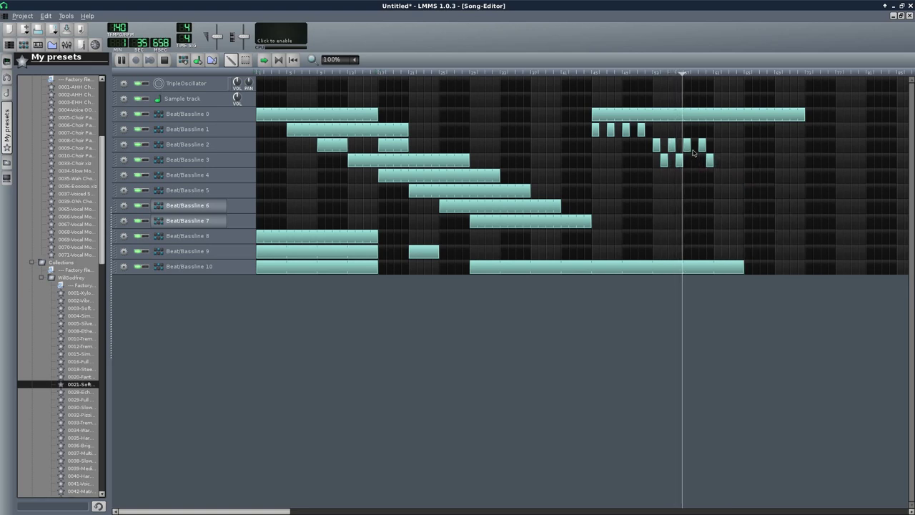
drag(689, 143, 743, 146)
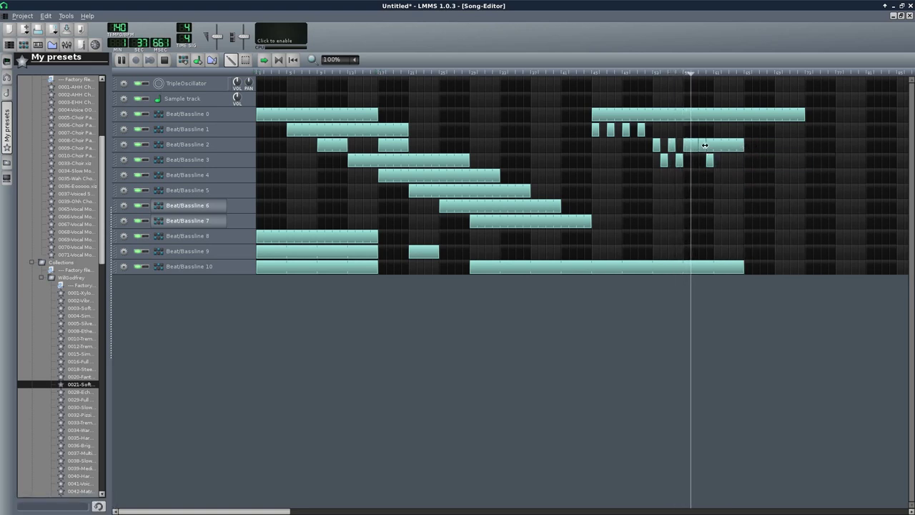
Delete the Beat/Bassline 3 block at bar 60 and extend the later Beat/Bassline 10 block through bar 72
middle_click(711, 163)
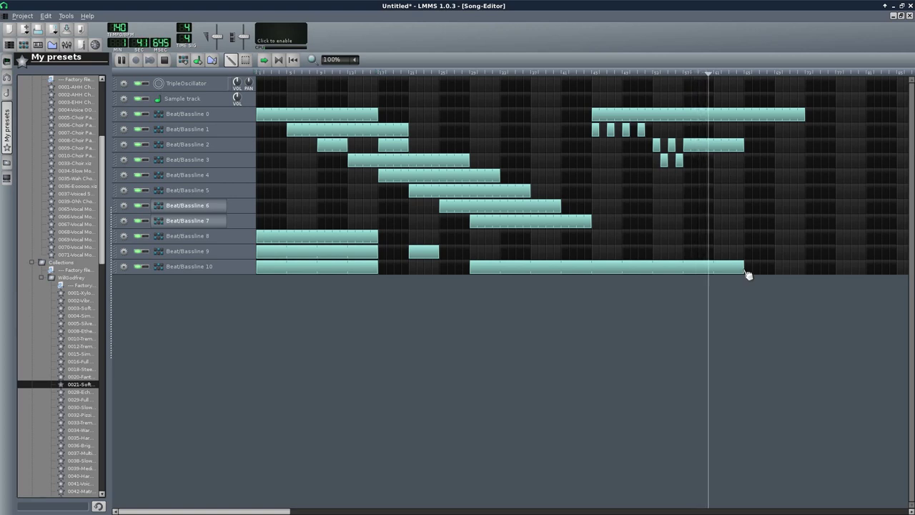
drag(743, 268, 804, 267)
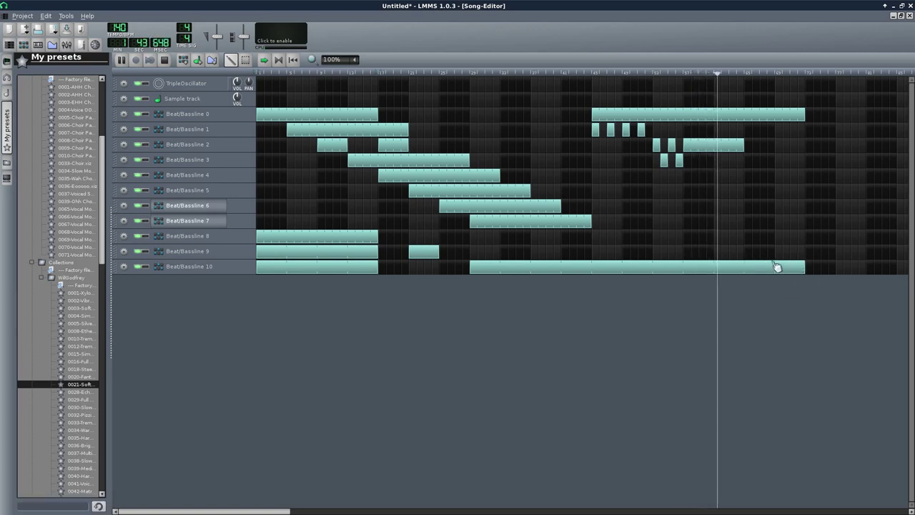
Add a Beat/Bassline 9 block over bars 65–68, and extend the later Beat/Bassline 2 and 10 blocks through bars 68 and 80 respectively
click(747, 256)
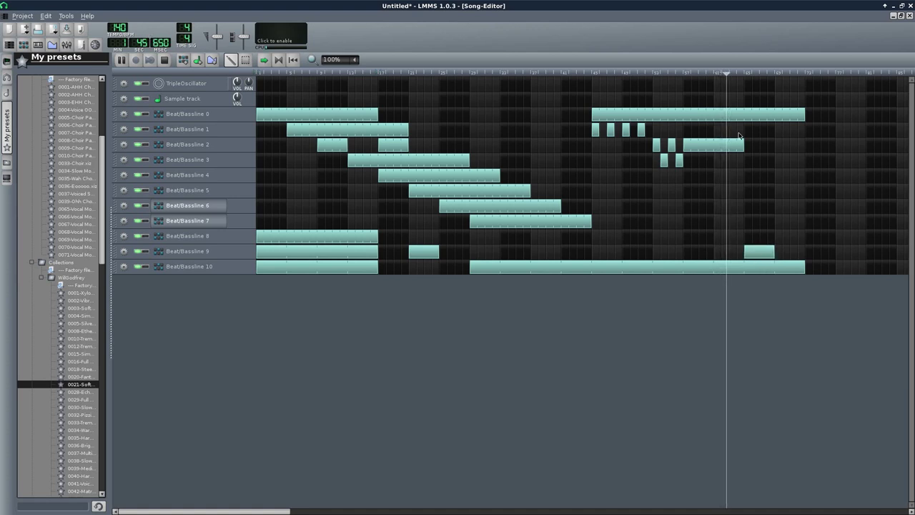
drag(744, 145, 775, 145)
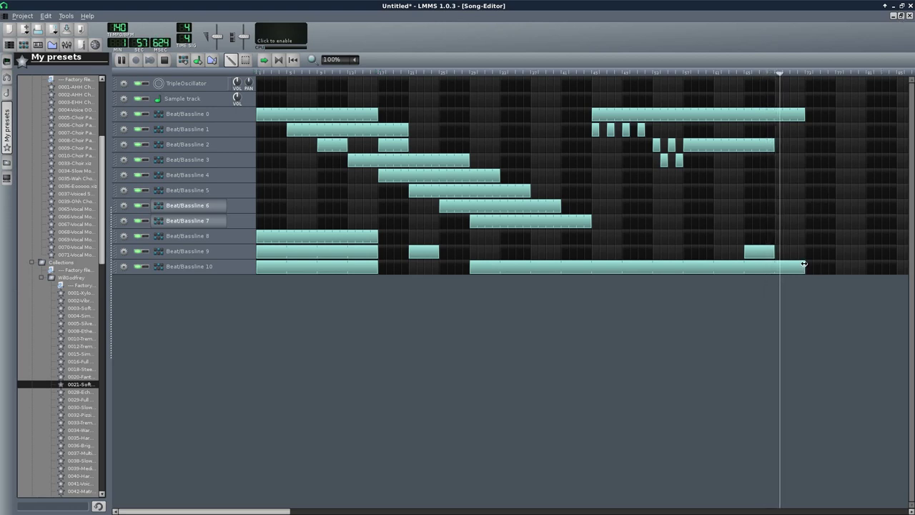
drag(805, 266, 866, 268)
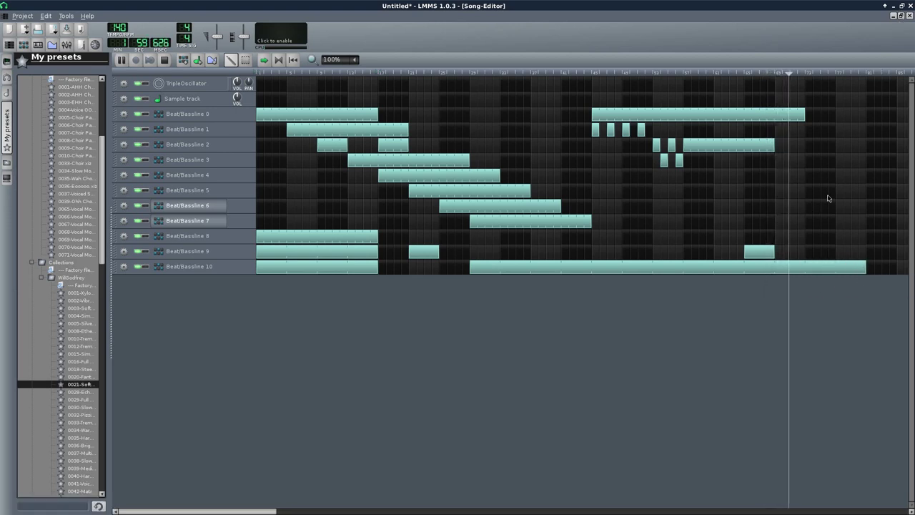
Add a Beat/Bassline 3 block over bars 73–80 and a Beat/Bassline 4 block over bars 77–80
click(810, 163)
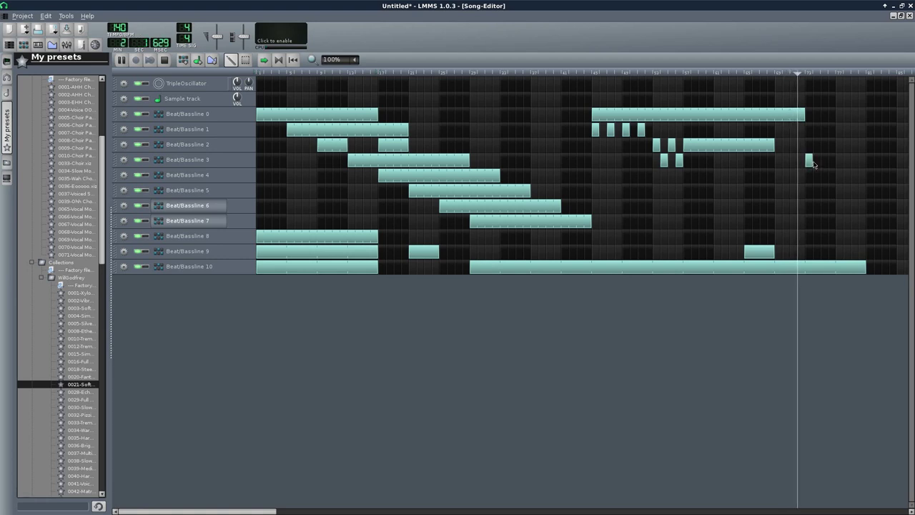
drag(812, 160, 866, 163)
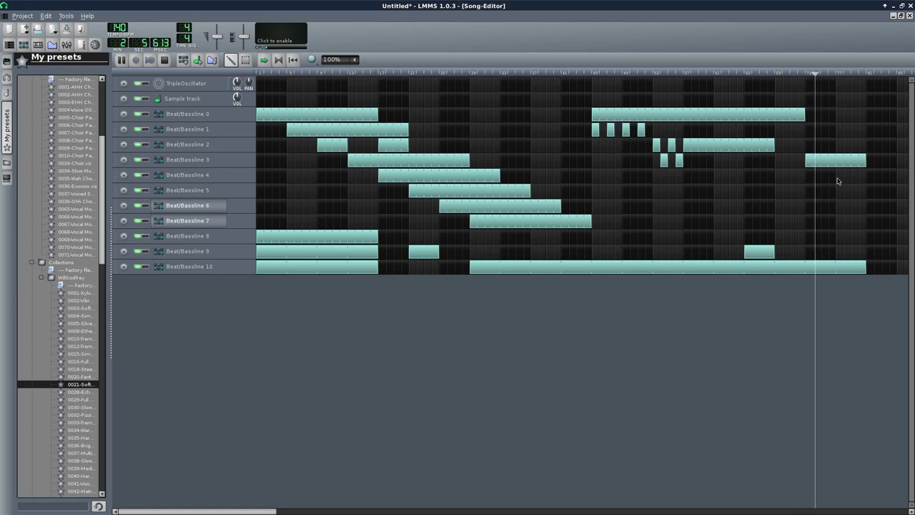
click(838, 177)
drag(843, 176, 865, 178)
Add one-bar Beat/Bassline 5 blocks at bars 81, 83, 85 and 87, and extend the later Beat/Bassline 10 block through bar 96
drag(273, 510, 578, 497)
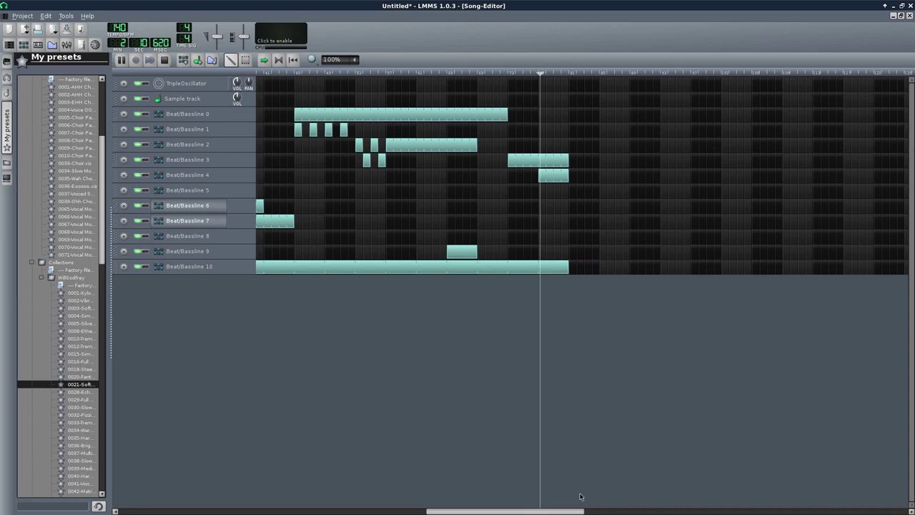
click(574, 191)
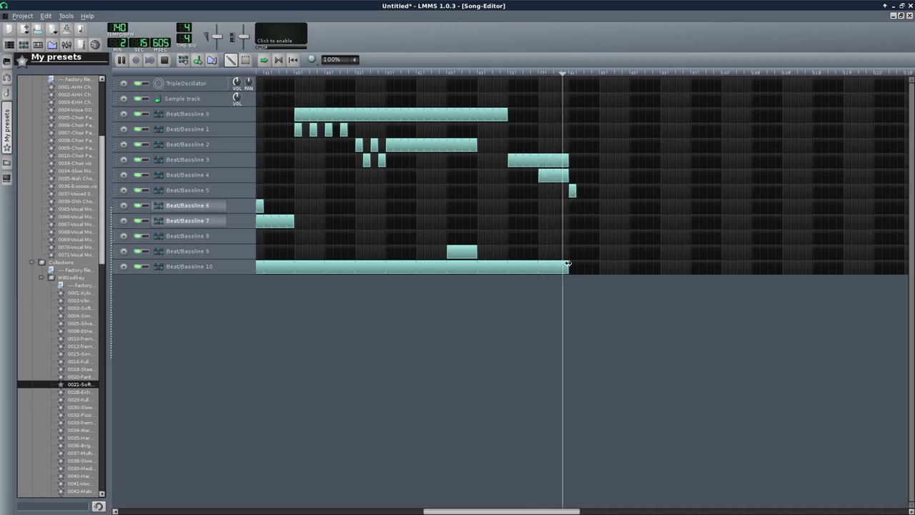
drag(568, 264, 691, 269)
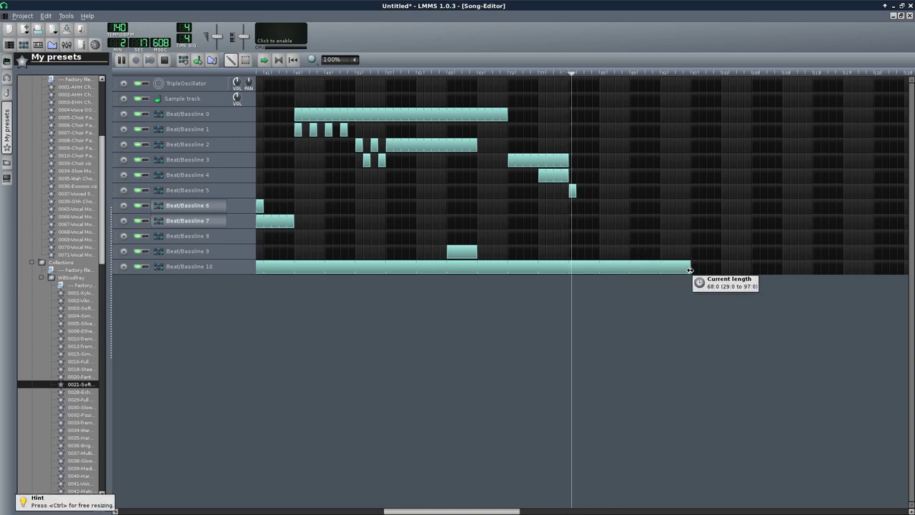
click(588, 190)
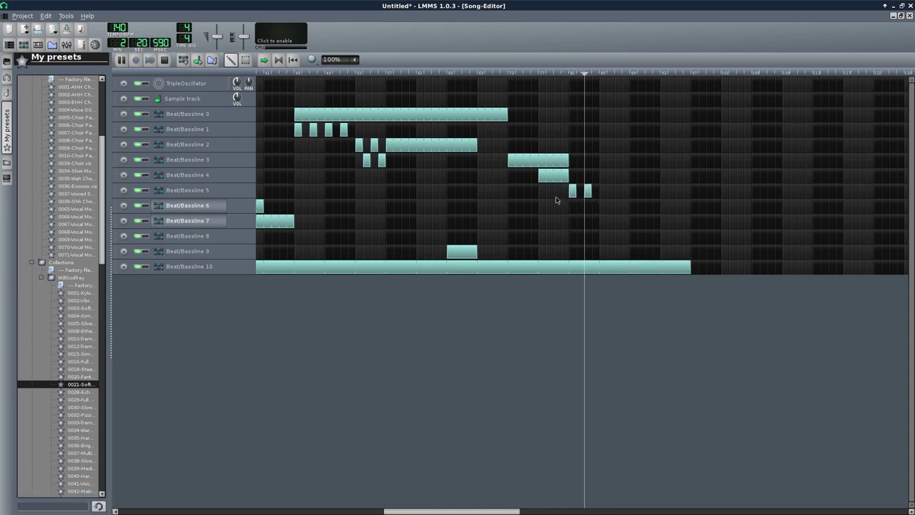
click(605, 191)
click(619, 191)
Add one-bar Beat/Bassline 6 blocks at bars 86, 88, 90 and 92, and a Beat/Bassline 7 block over bars 91–112
click(610, 206)
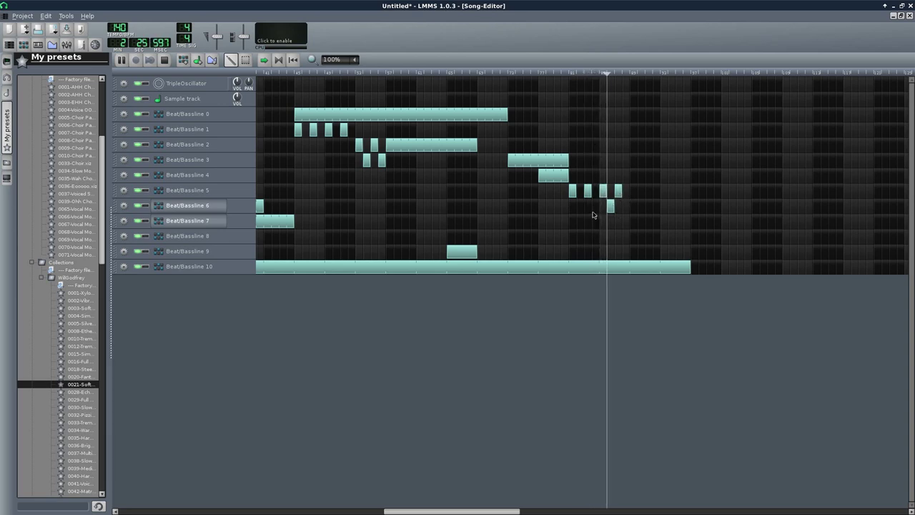
click(626, 206)
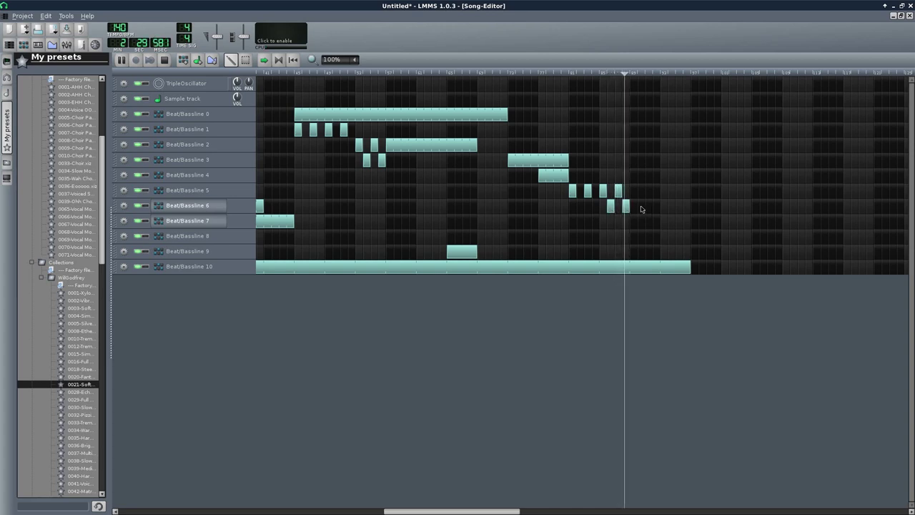
click(641, 207)
click(657, 208)
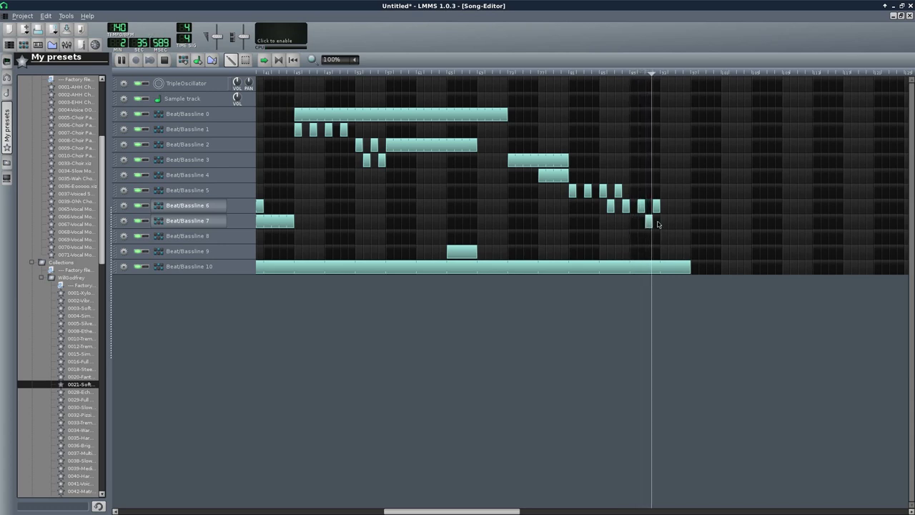
drag(651, 222, 812, 221)
Add a one-bar Sample track block at bar 97 and a Beat/Bassline 0 block over bars 97–112
click(695, 100)
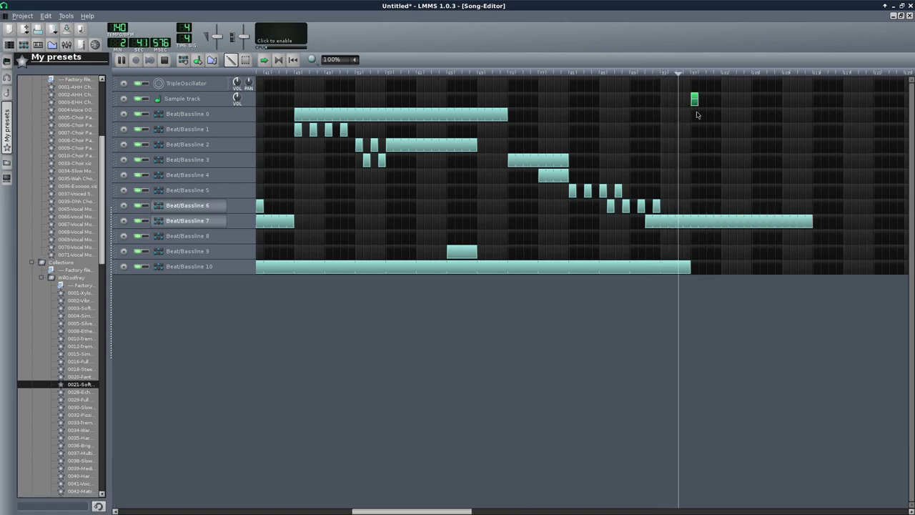
click(697, 114)
drag(697, 114, 810, 126)
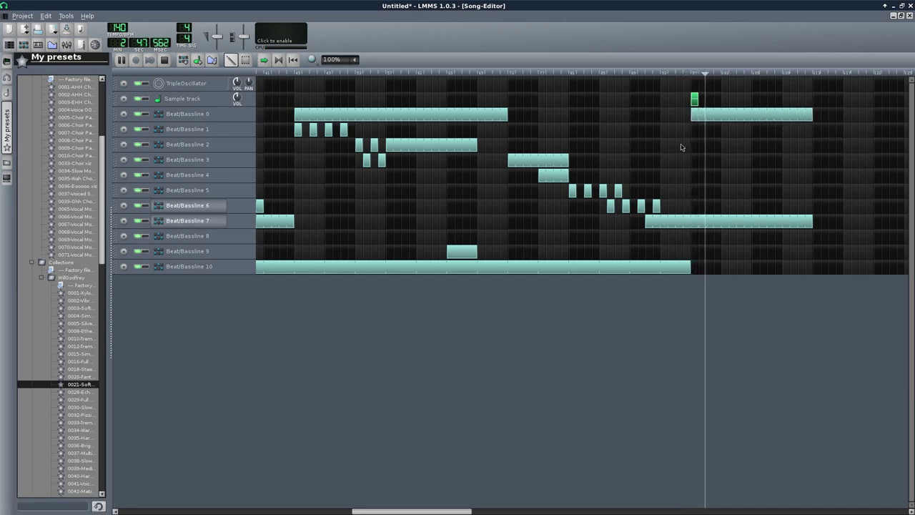
Add one-bar Beat/Bassline 2 blocks at bars 101 and 105, and a longer one over bars 109–120
click(726, 148)
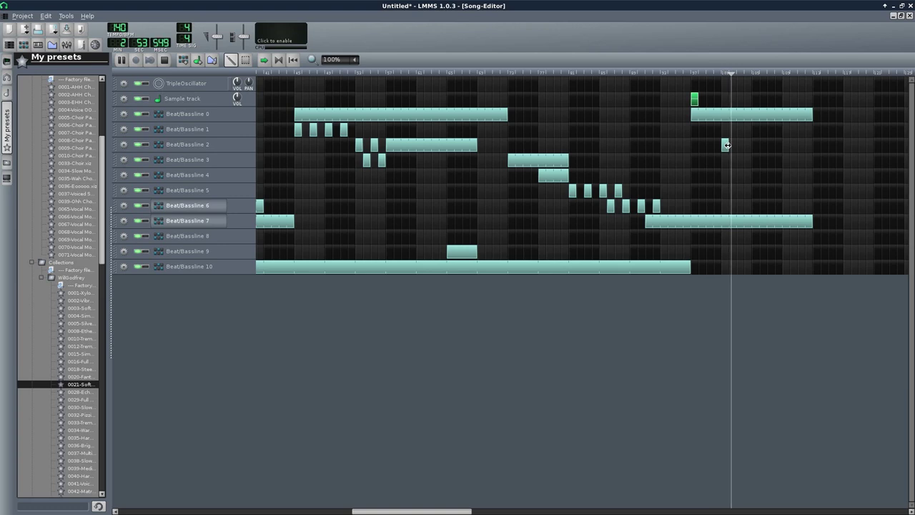
click(757, 146)
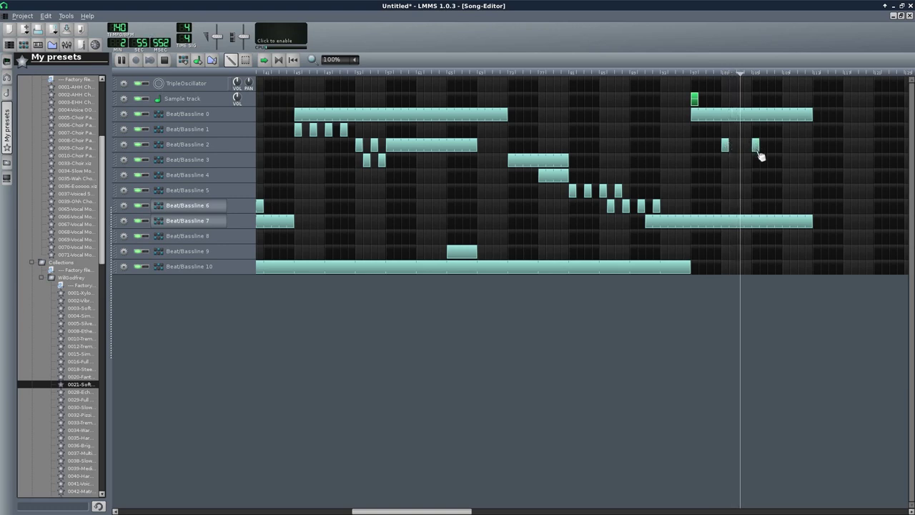
click(787, 146)
drag(790, 148, 873, 148)
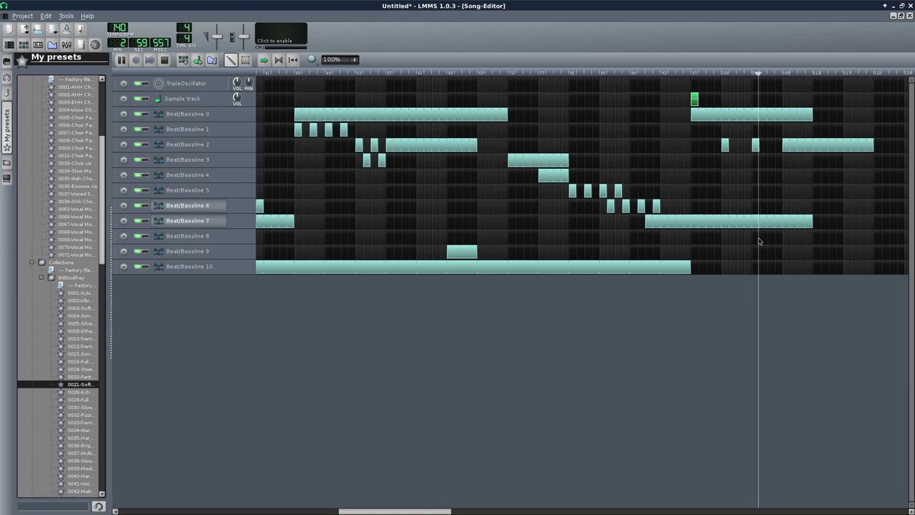
Add four-bar blocks in sequence: Beat/Bassline 8 over bars 109–112, Beat/Bassline 9 over bars 113–116 and Beat/Bassline 10 over bars 117–120
click(785, 237)
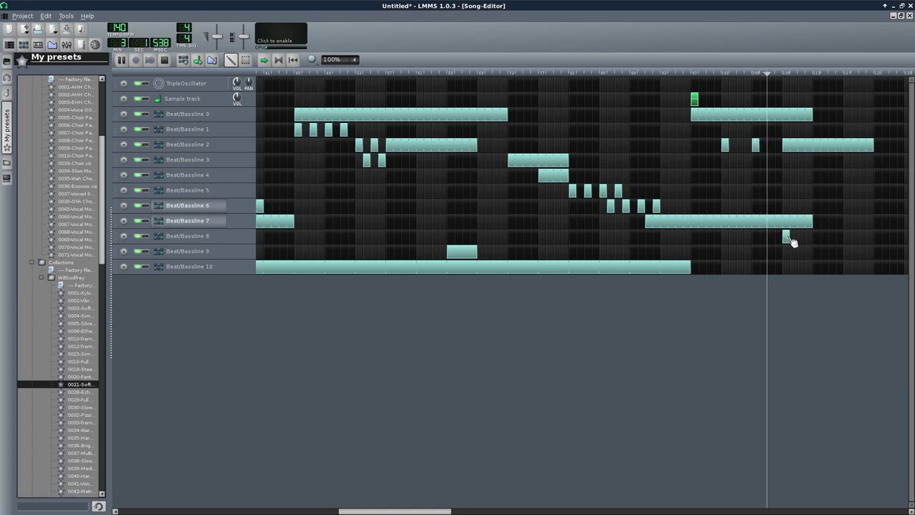
drag(788, 236, 813, 241)
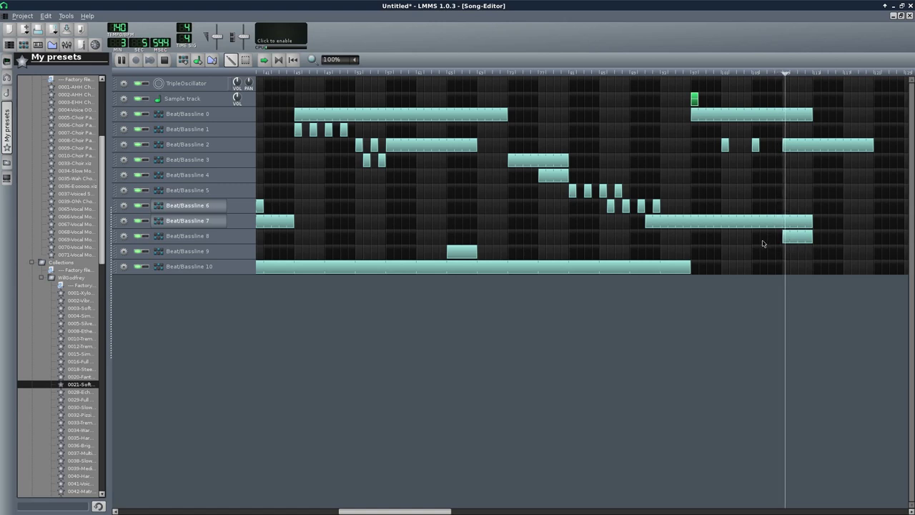
click(816, 254)
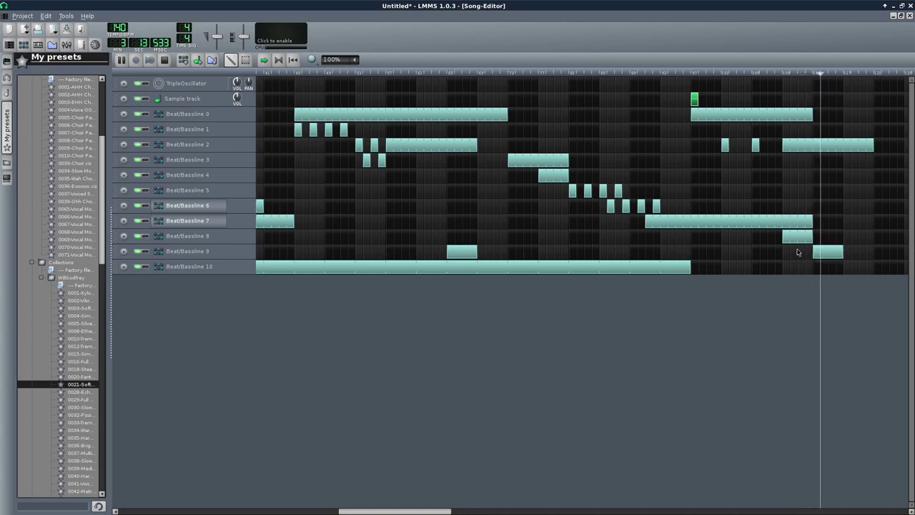
click(849, 267)
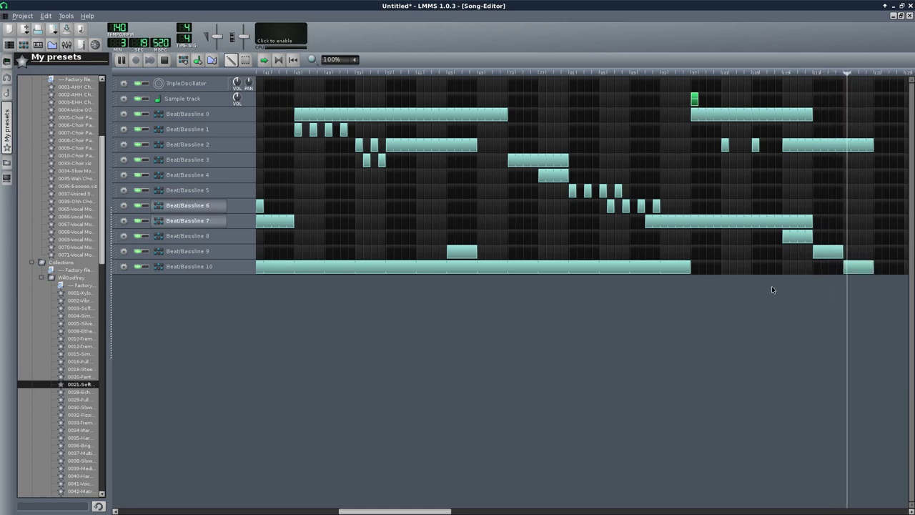
scroll(718, 266, right, 5)
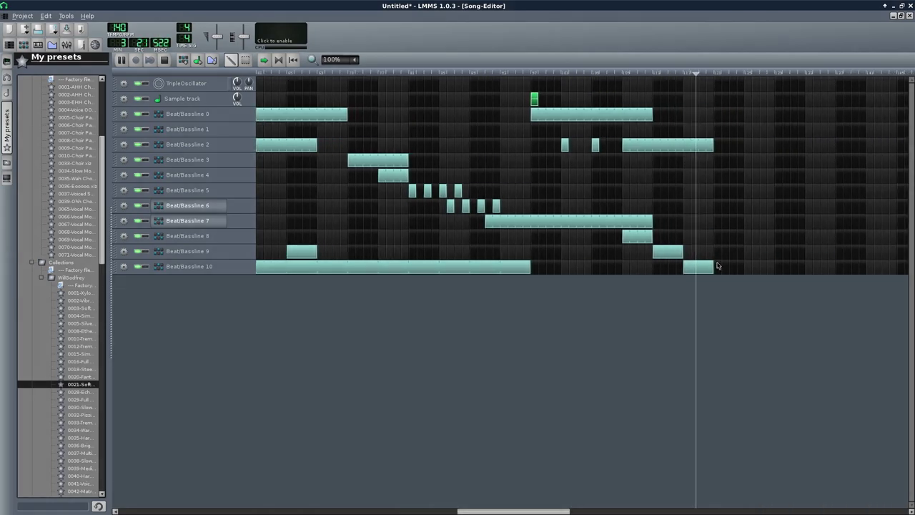